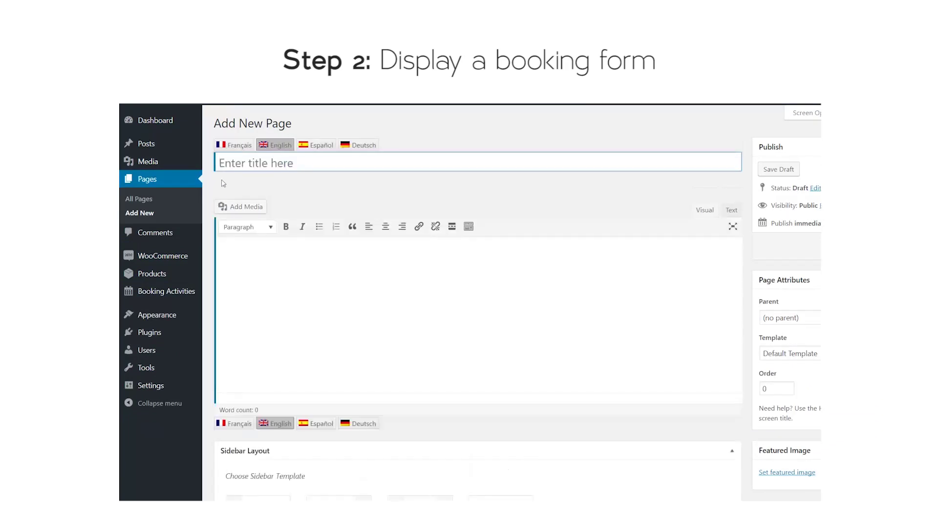
Title the new page Shortcodes and add a "Booking form:" line with [bookingactivities_form calendars='1' activities='1,2' group_categories='1'] below it
left_click(234, 160)
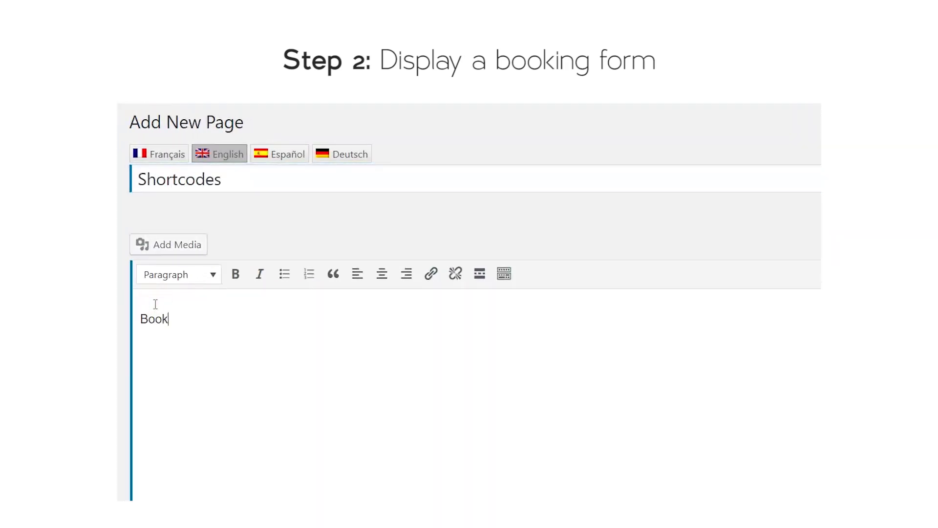
type("rm:")
key("Return")
type("[bookingactivities_form calendars='1' activities='1,2' group_categories='1']")
Add a "Calendar only:" line with [bookingactivities_calendar calendars='1' activities='1,2' group_categories='1'] below it and publish the page
key("Return")
key("Return")
type("Calen")
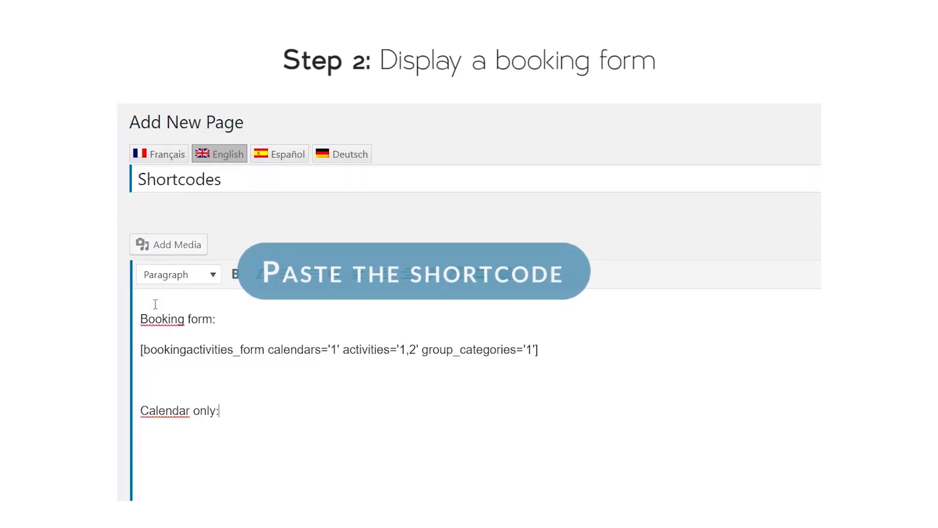
double_click(242, 440)
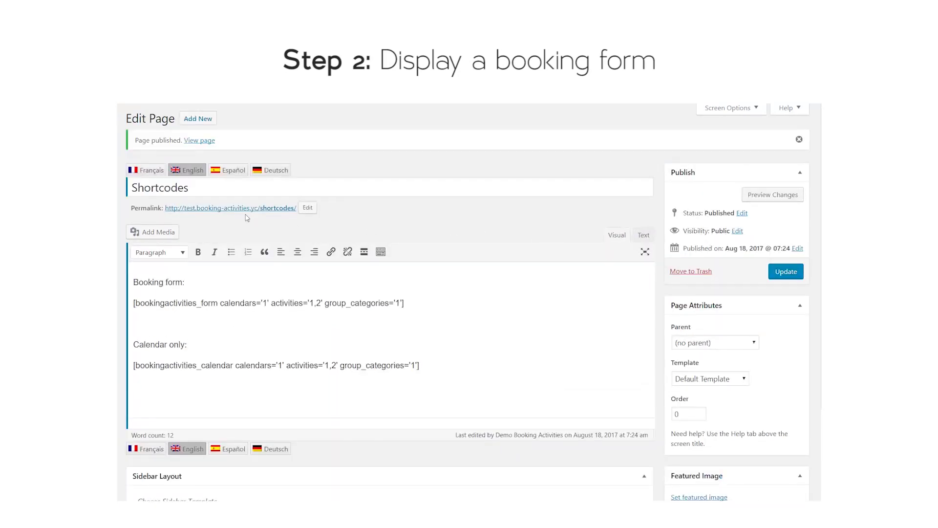
Open the published Shortcodes page and examine its booking form and its calendar-only section
left_click(236, 209)
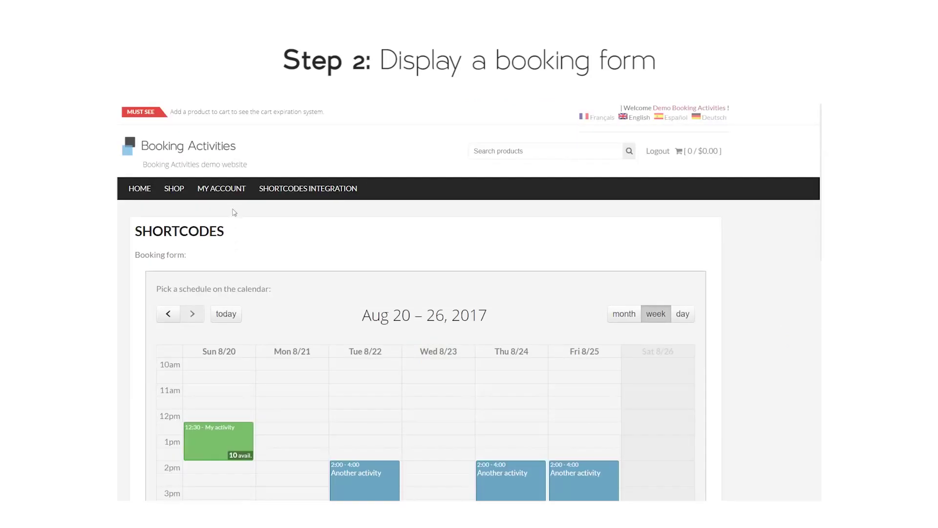
left_click(134, 255)
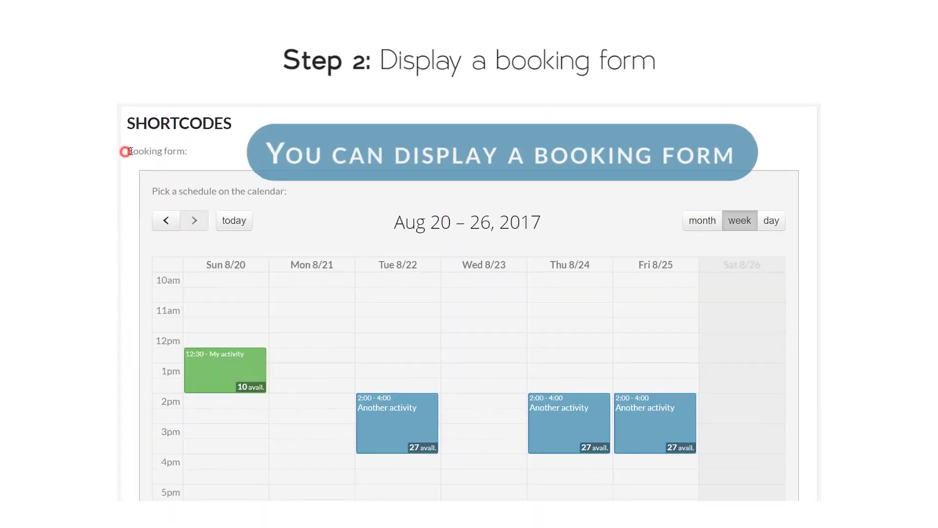
scroll(186, 162, "down", 7)
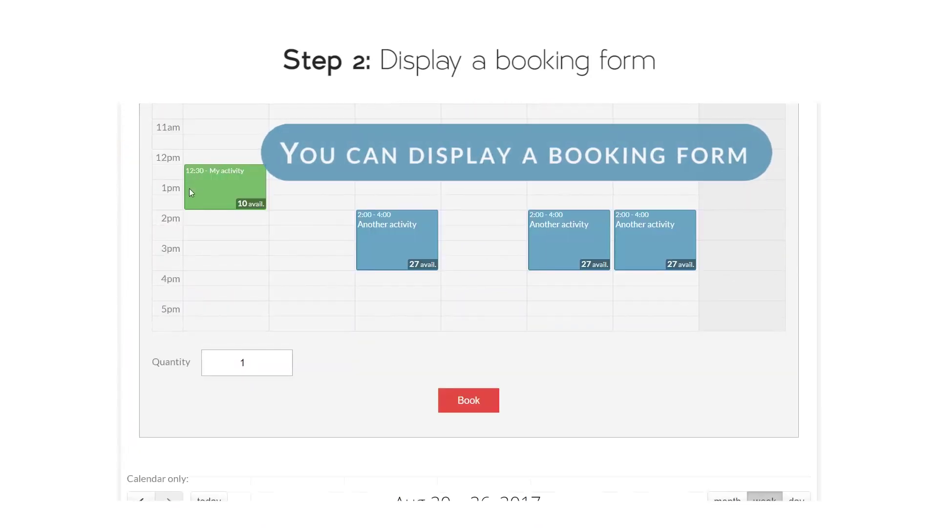
scroll(189, 195, "down", 3)
left_click(128, 174)
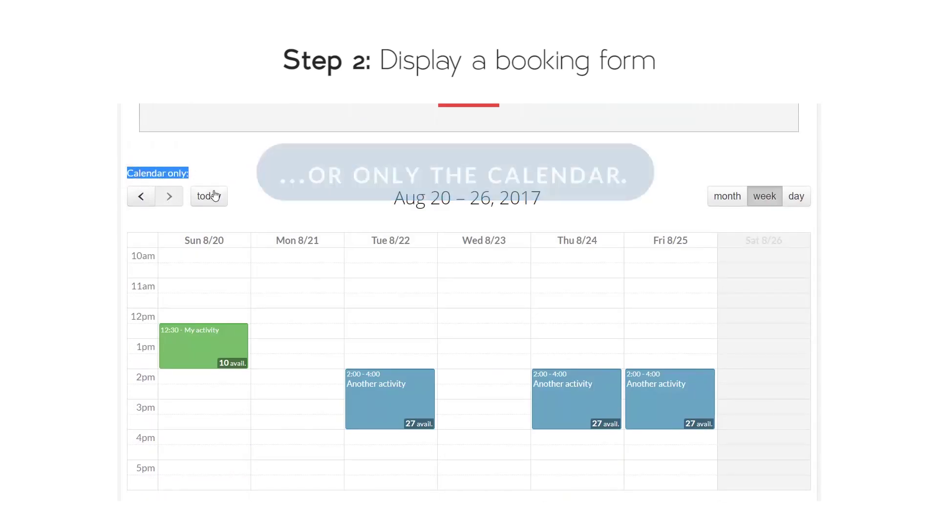
In the booking form, select the Sunday 8/20 event, switch to the Thursday 8/24 event, and reselect the Sunday event
scroll(210, 188, "up", 10)
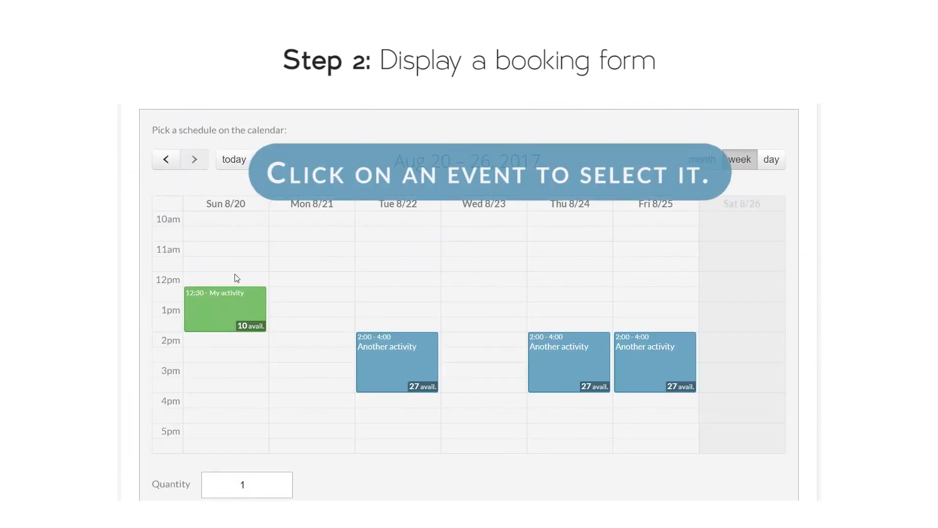
left_click(239, 304)
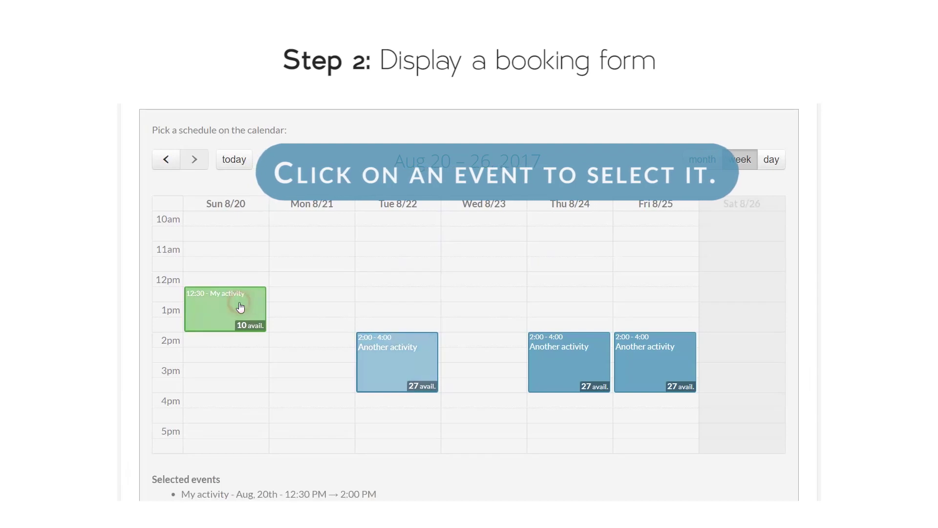
left_click(570, 371)
left_click(210, 319)
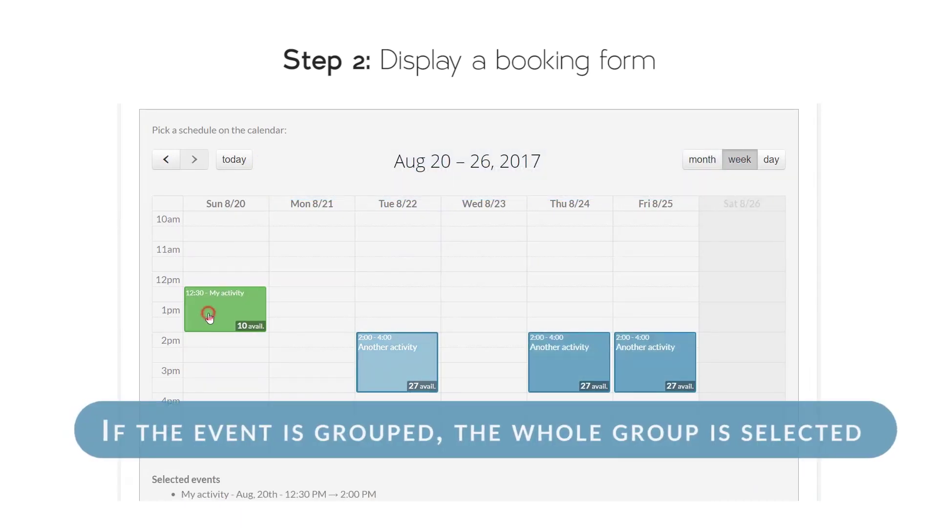
Pick the Tuesday 8/22 Another activity event, compare its two event groups, and confirm My group
left_click(385, 367)
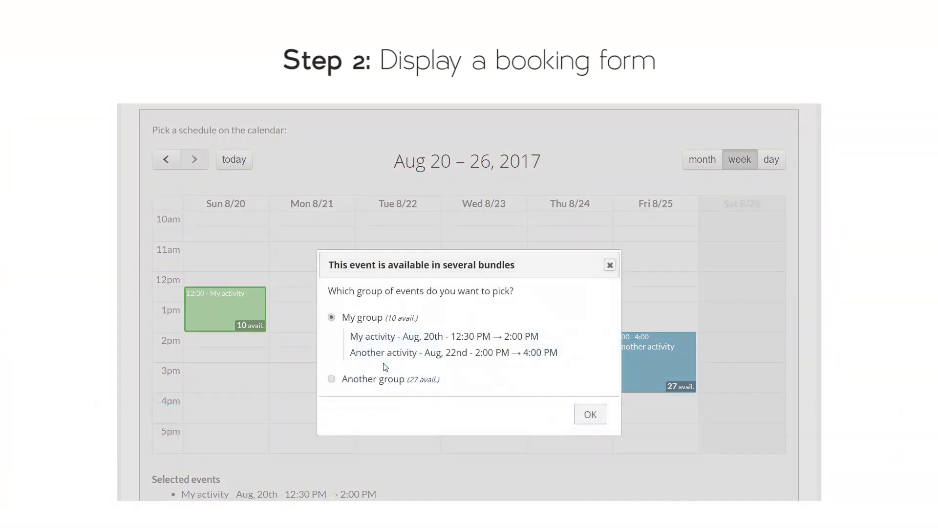
left_click_drag(372, 268, 362, 128)
left_click(321, 240)
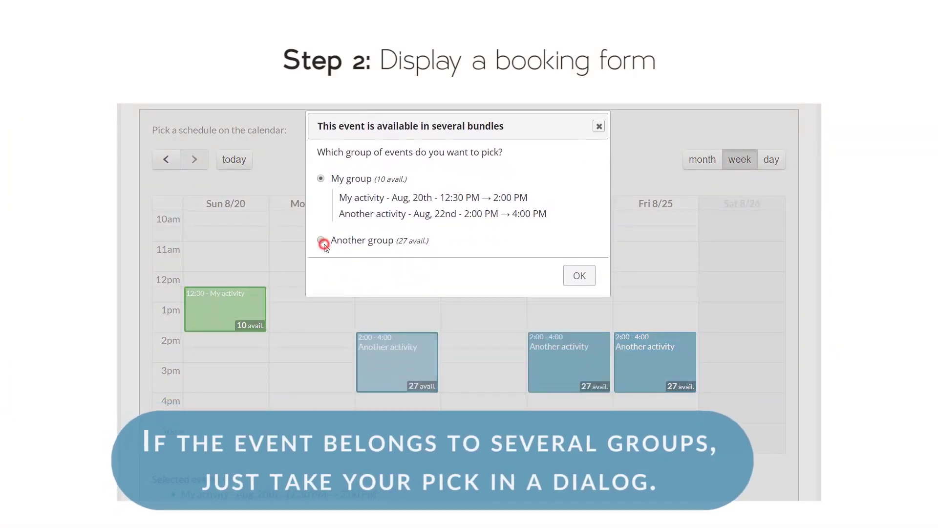
left_click(321, 178)
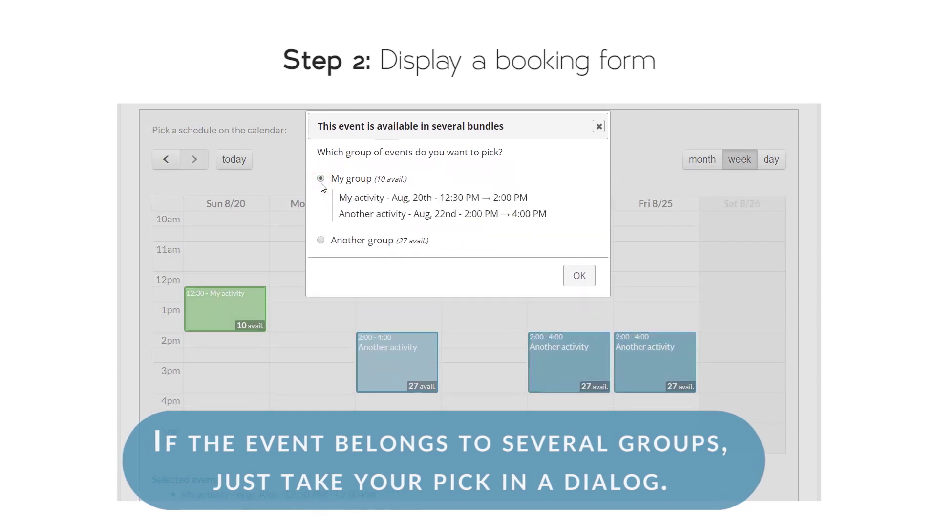
left_click(322, 240)
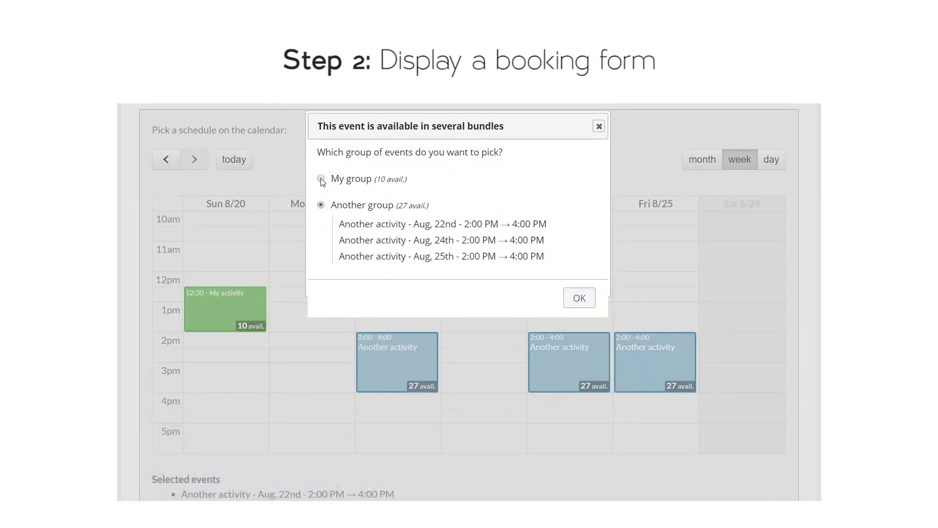
left_click(320, 178)
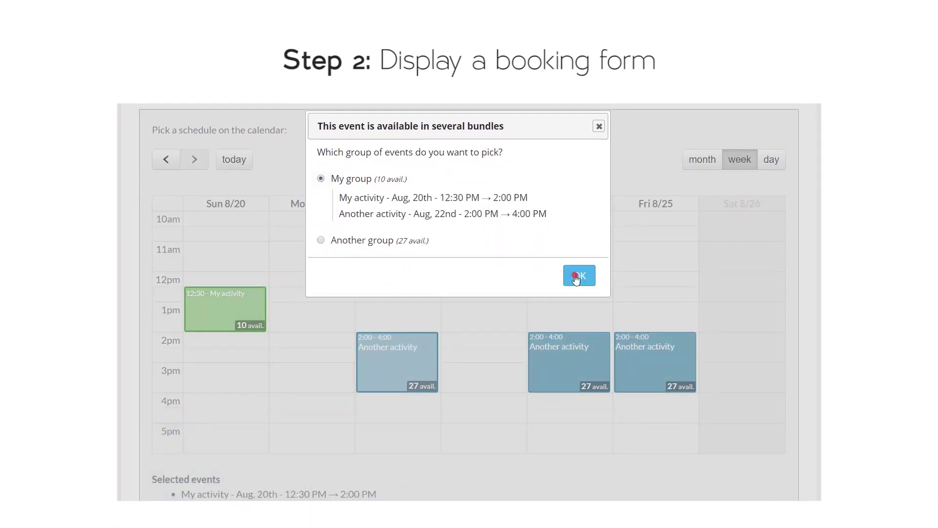
left_click(577, 276)
Set the booking quantity to 3 and book the selected events
scroll(309, 400, "down", 2)
left_click(283, 448)
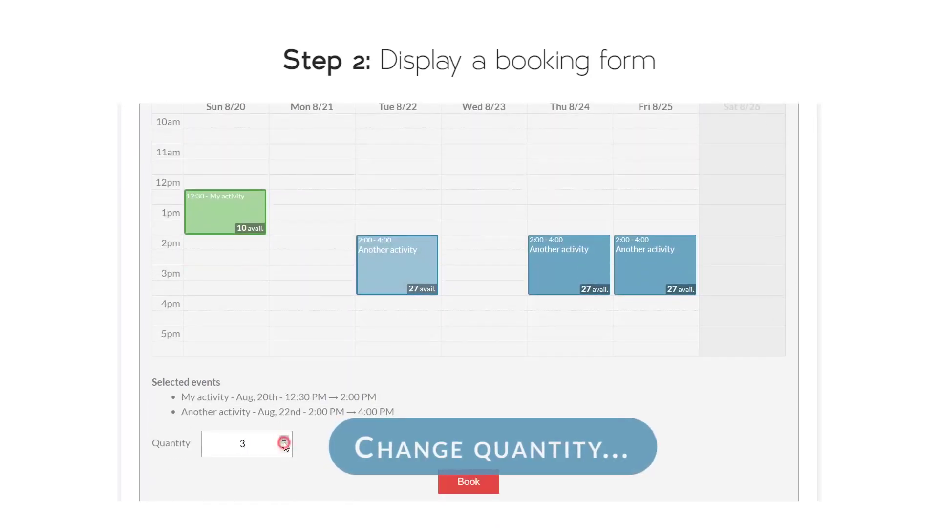
left_click(447, 481)
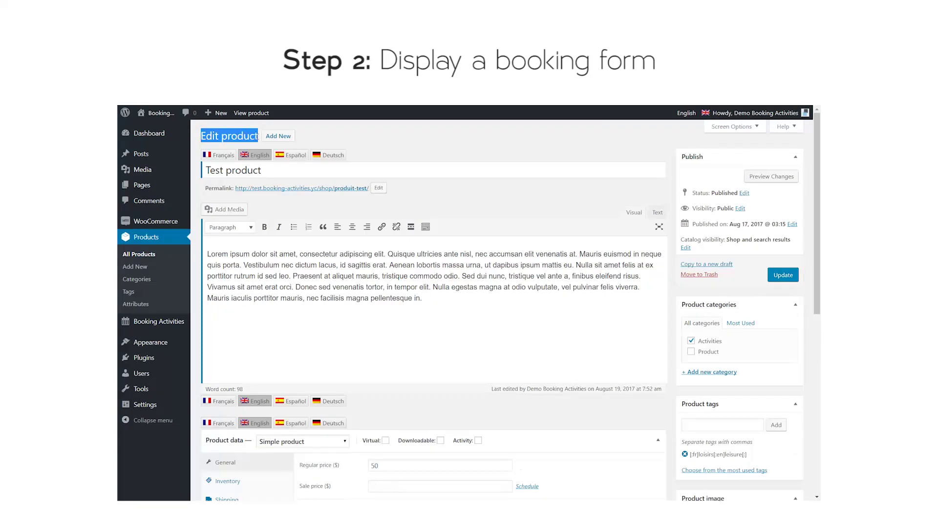
Mark Test product as an activity and use My calendar as its booking calendar
scroll(435, 313, "down", 6)
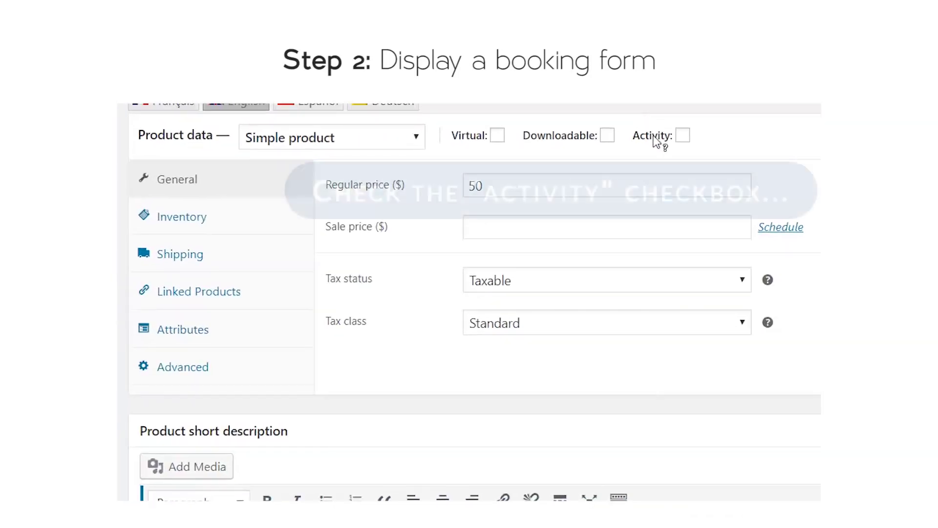
left_click(682, 135)
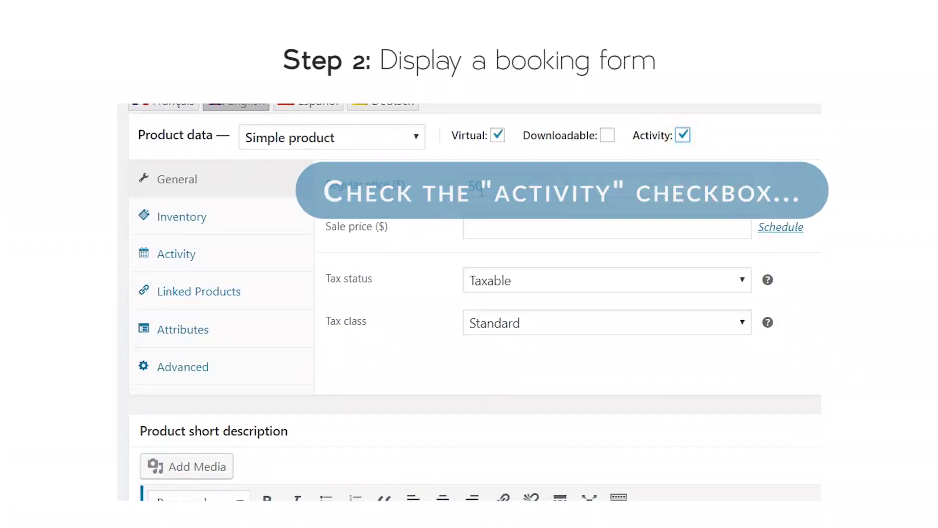
left_click(189, 261)
left_click(582, 243)
left_click(582, 243)
Enable multiple selection for the product's activities and select both My activity and Another activity
left_click(579, 292)
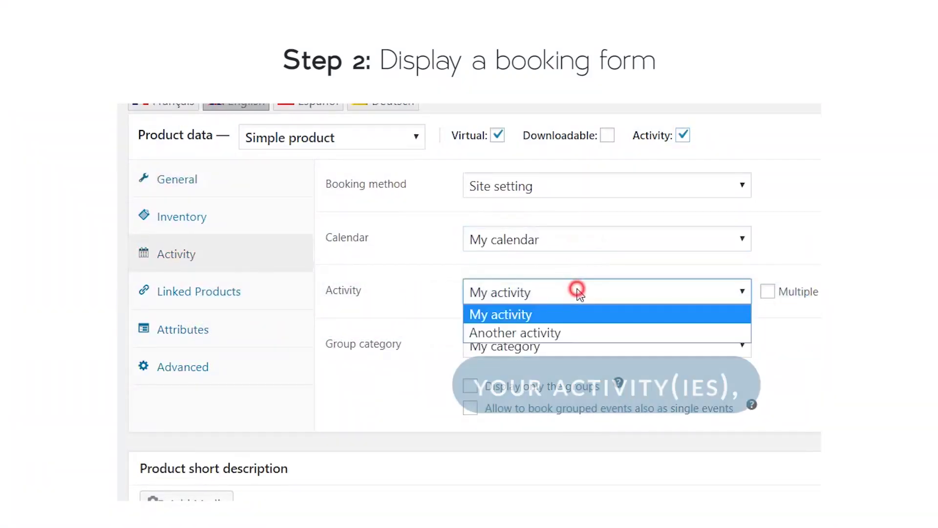
left_click(576, 331)
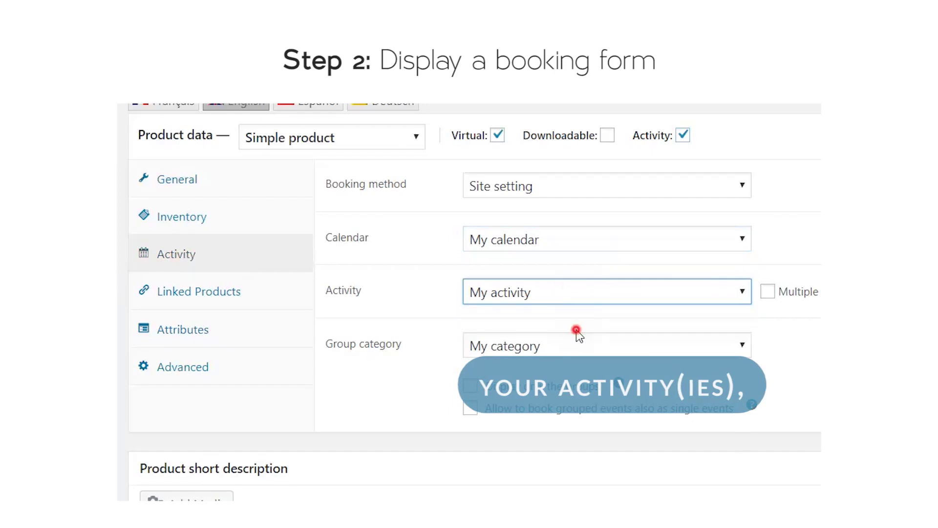
left_click(768, 293)
left_click(489, 291, "ctrl")
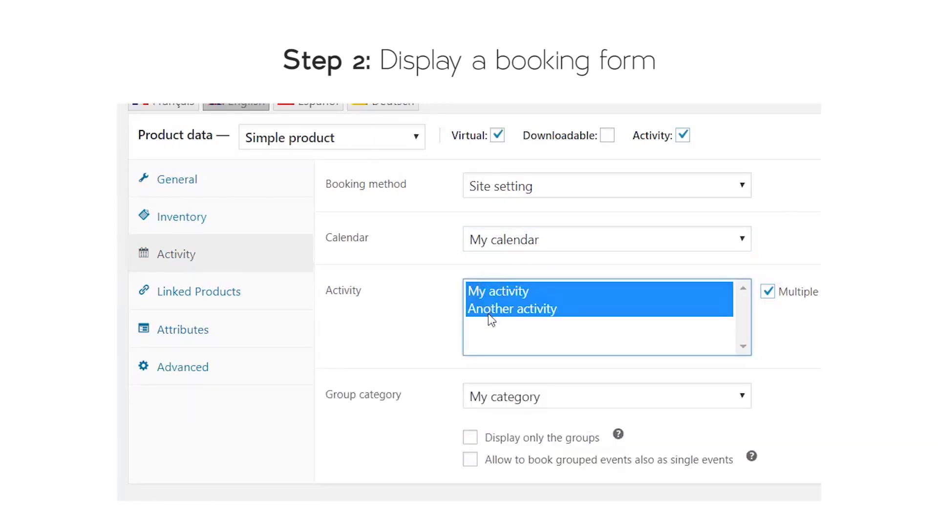
Use My category as the product's group category and allow grouped events to be booked also as single events
left_click(501, 396)
left_click(494, 418)
left_click(493, 396)
left_click(492, 435)
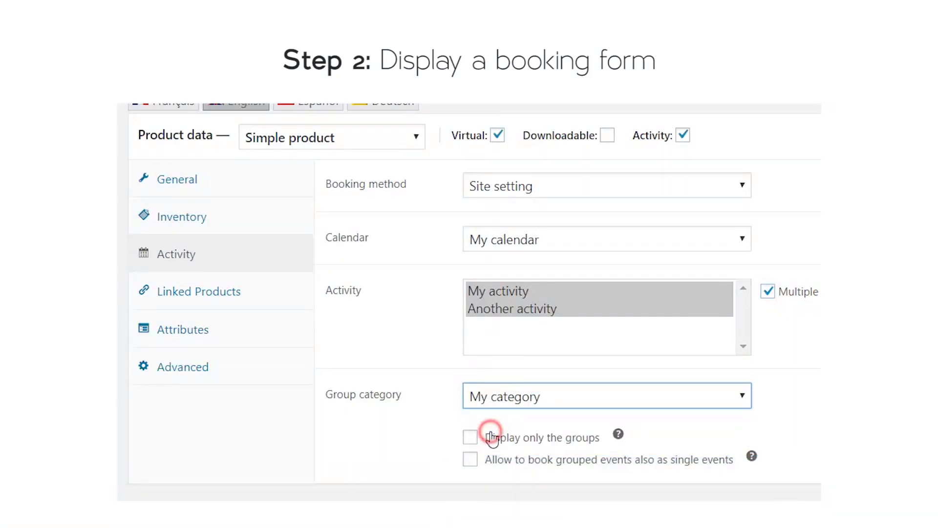
left_click(471, 437)
left_click(470, 459)
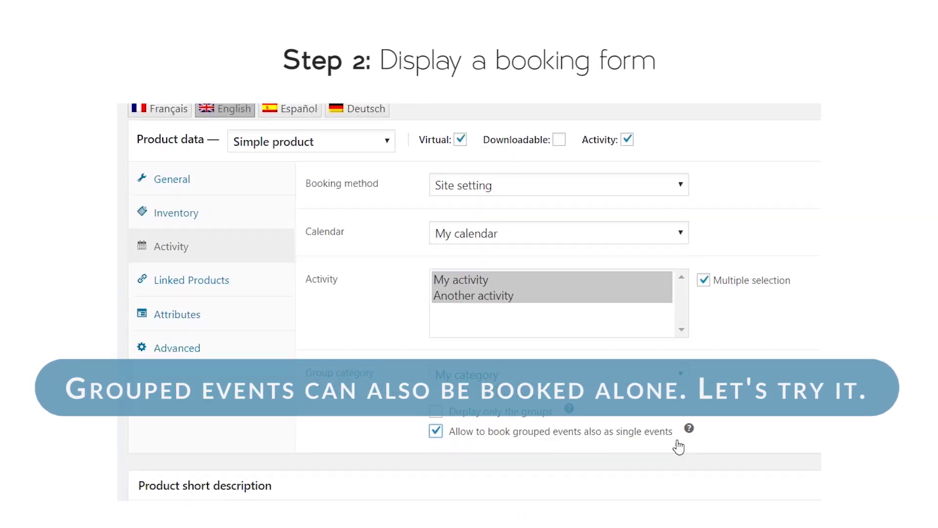
Update Test product and open its shop page at the booking calendar
scroll(349, 341, "up", 5)
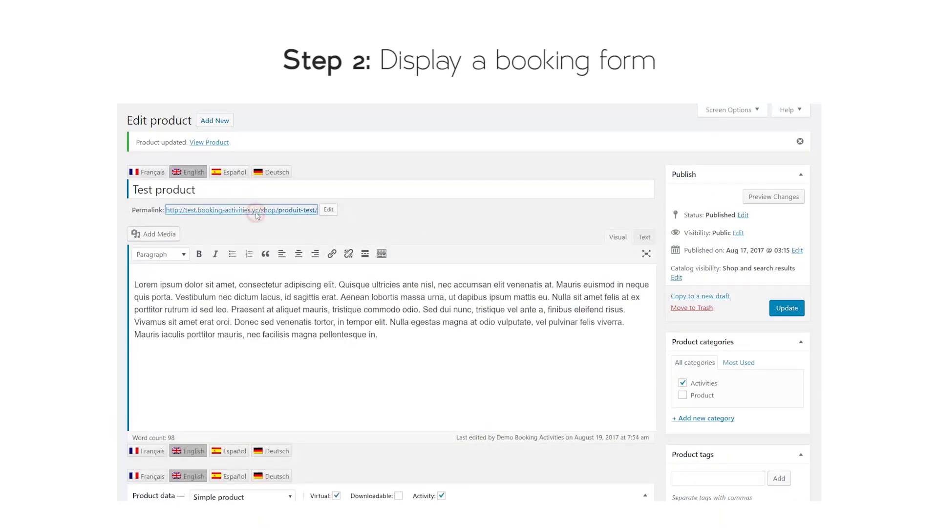
left_click(257, 215)
scroll(417, 252, "down", 8)
scroll(418, 251, "down", 4)
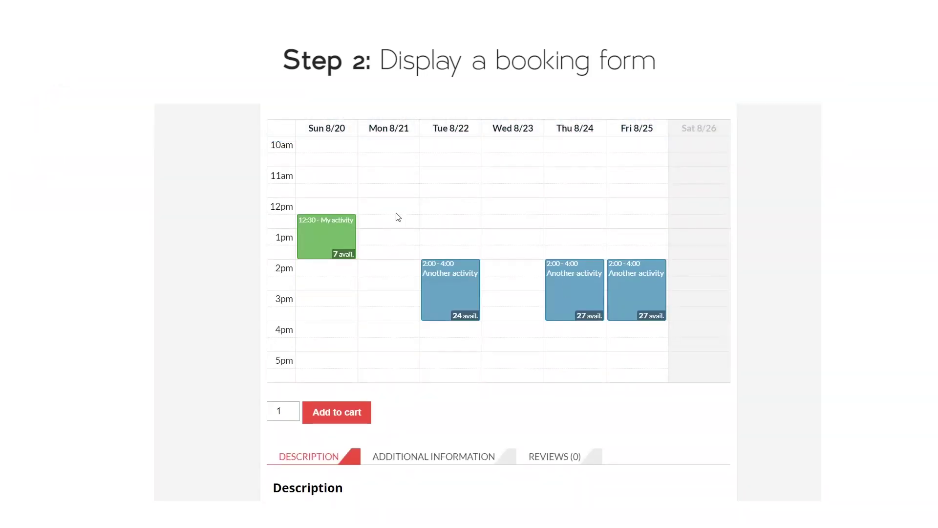
Pick the Sunday 8/20 My activity event on the product calendar and book it as a single event
left_click(339, 227)
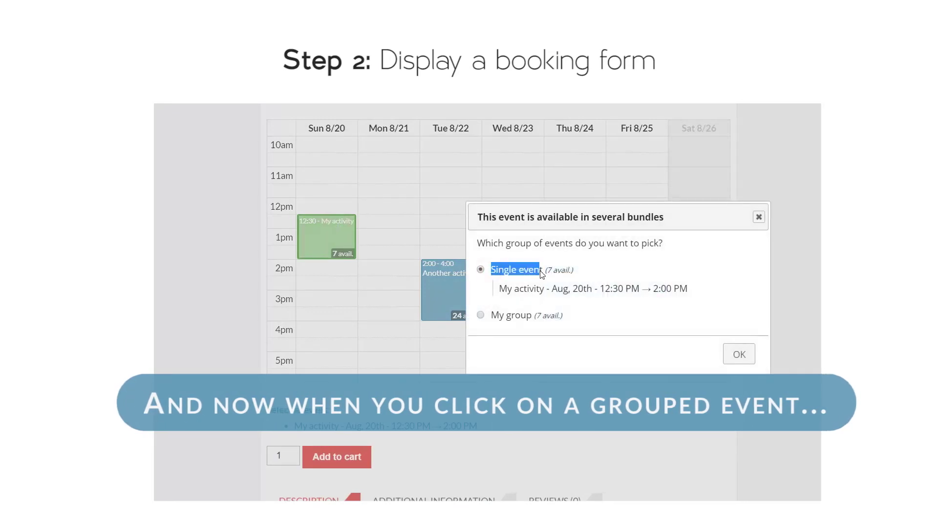
left_click(481, 314)
left_click(481, 269)
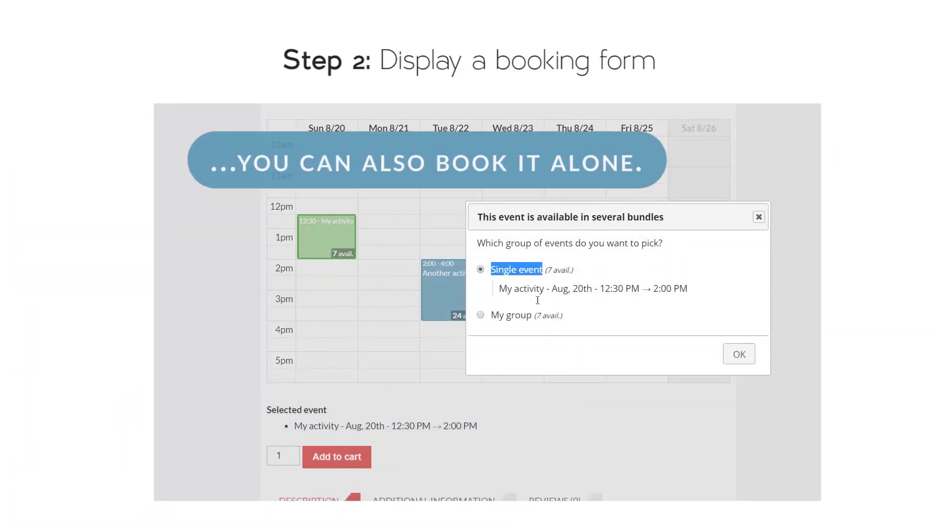
left_click(738, 353)
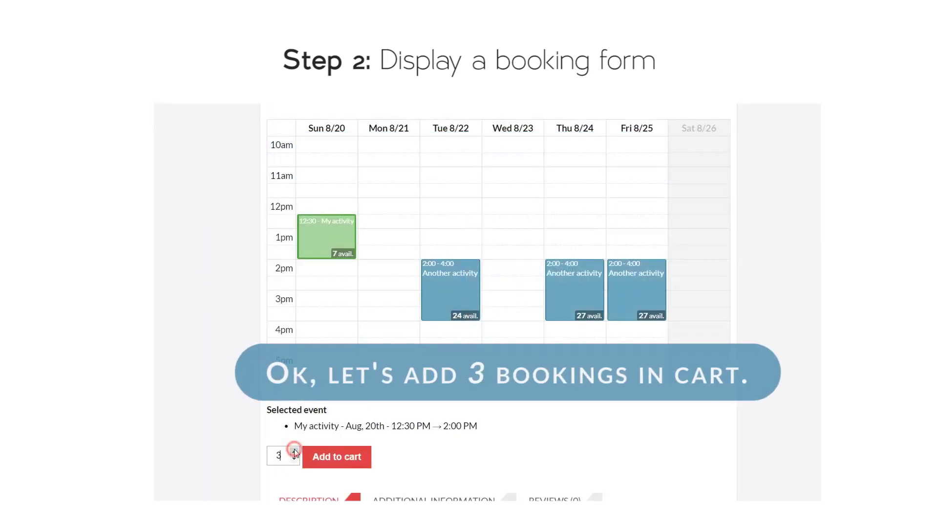
Add 3 bookings of Test product to the cart and check how long they are temporarily held
left_click(336, 457)
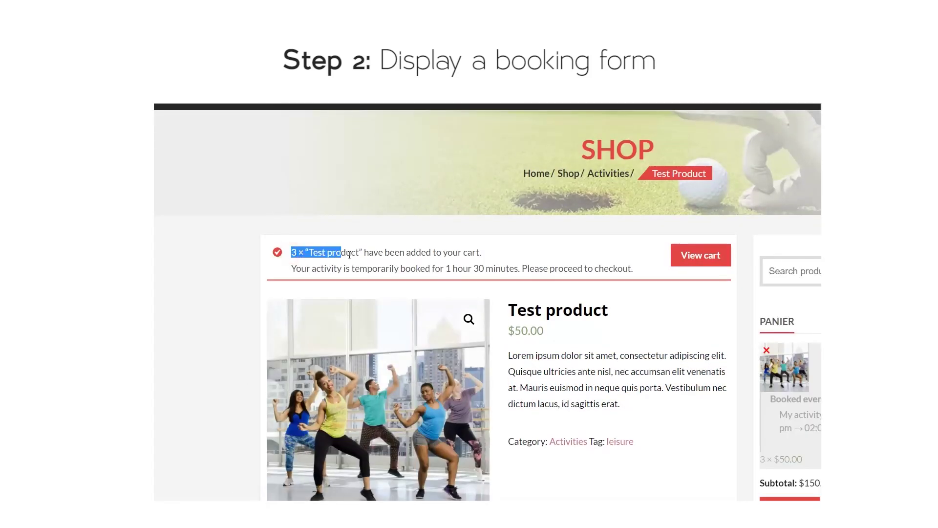
scroll(364, 268, "down", 5)
left_click_drag(445, 269, 493, 269)
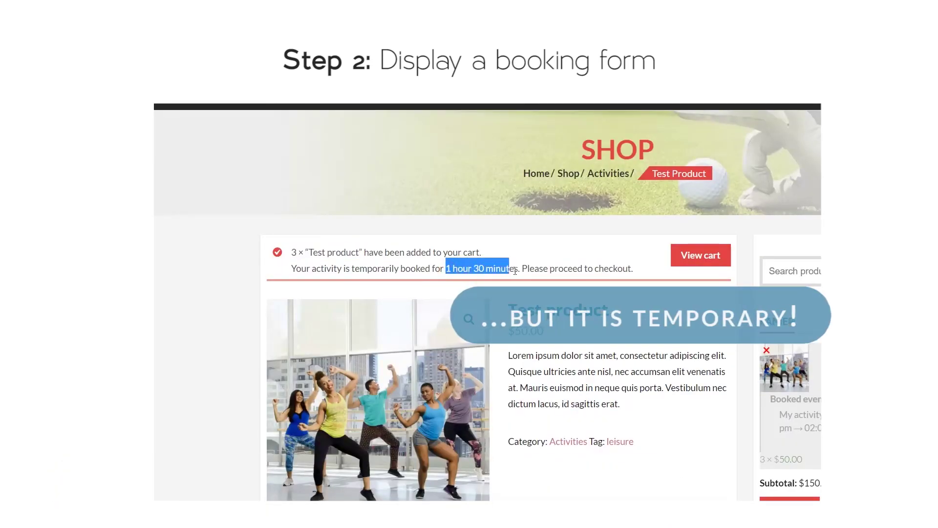
Open the cart to review its expiry time and booked event, and proceed to the order at checkout
left_click(673, 262)
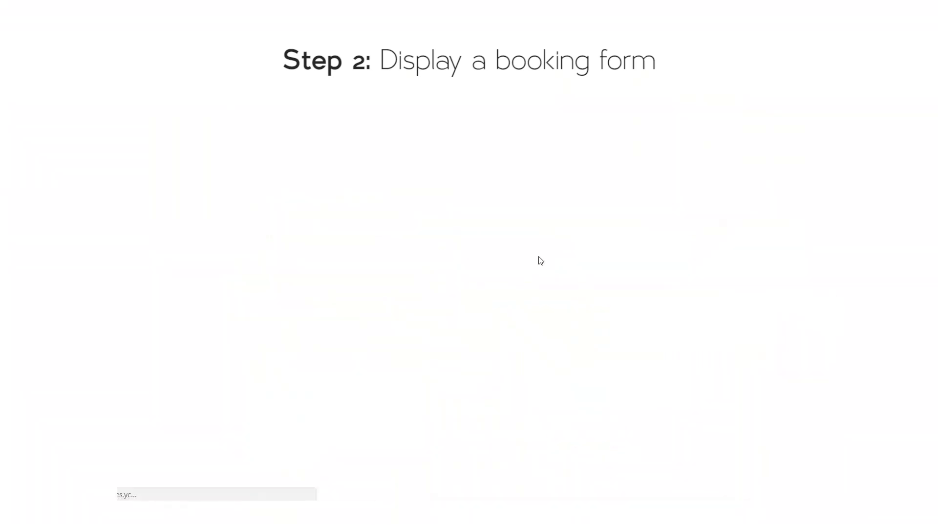
left_click_drag(244, 156, 311, 179)
scroll(604, 431, "down", 2)
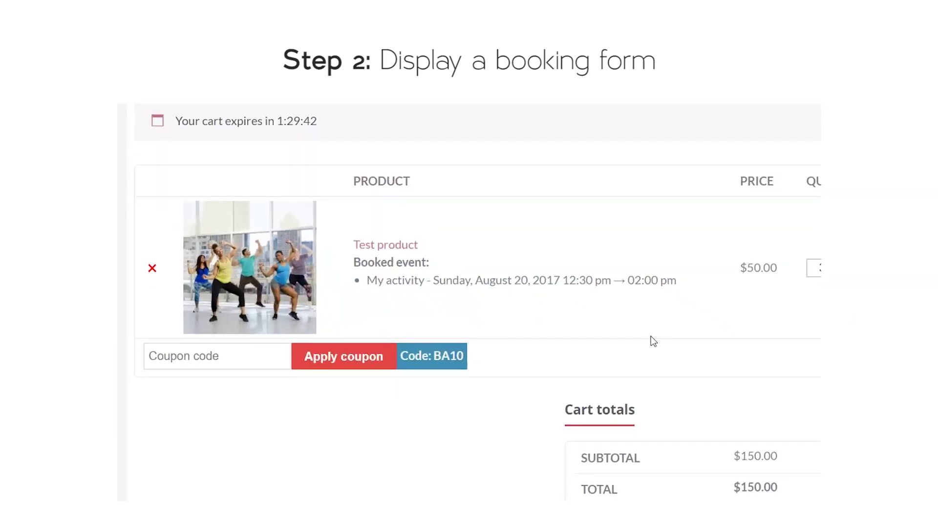
left_click(604, 447)
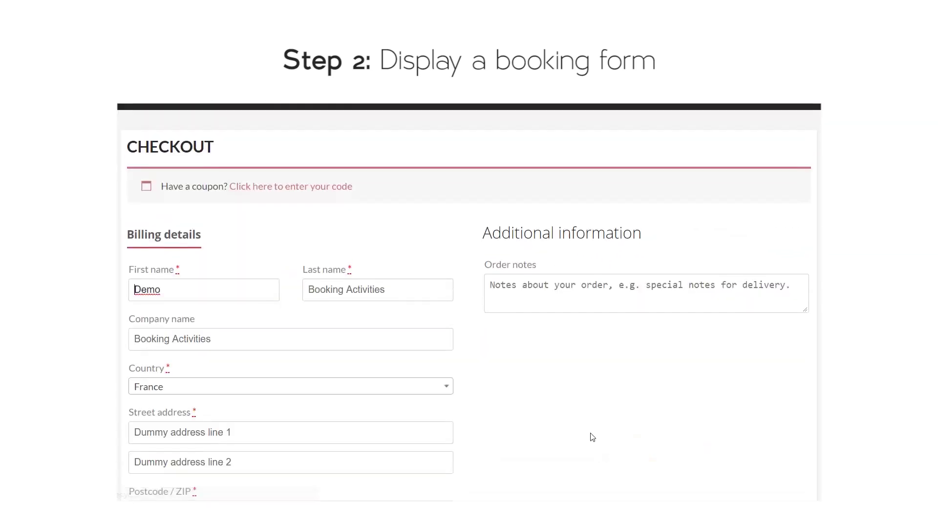
scroll(498, 324, "down", 10)
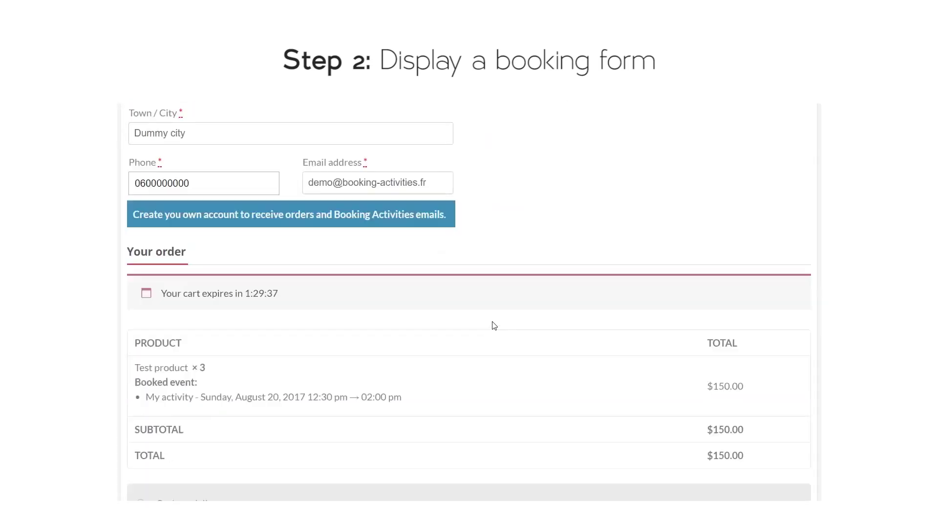
Review the payment methods, place the order with Cash on delivery, and check the booking's status in the order details
scroll(494, 326, "down", 1)
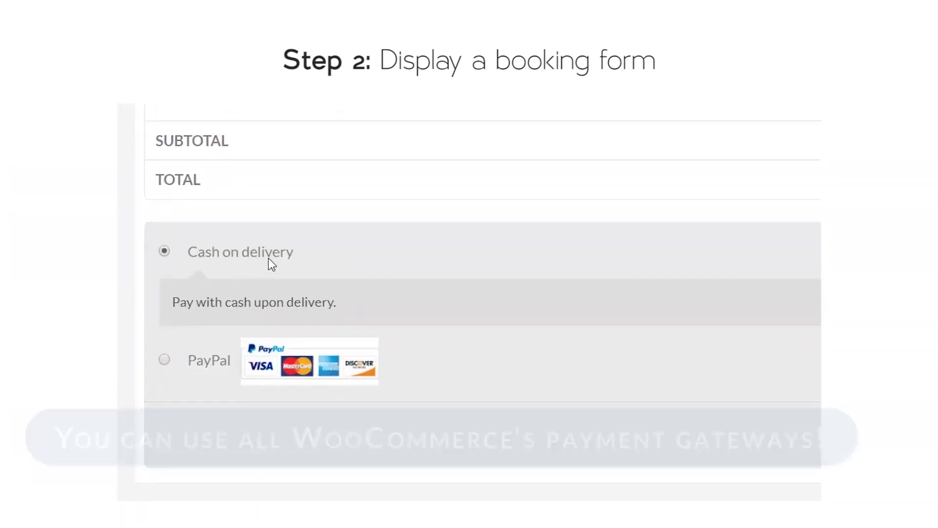
left_click_drag(187, 252, 281, 265)
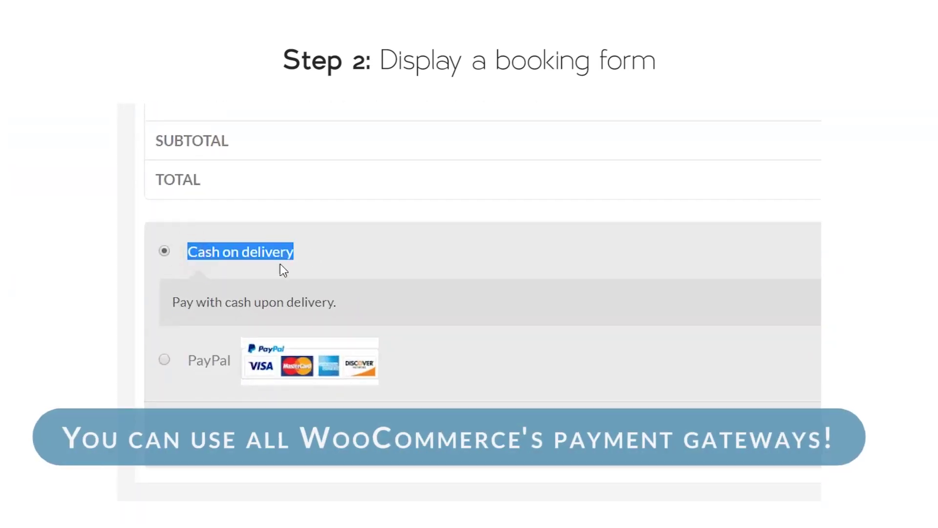
left_click(186, 360)
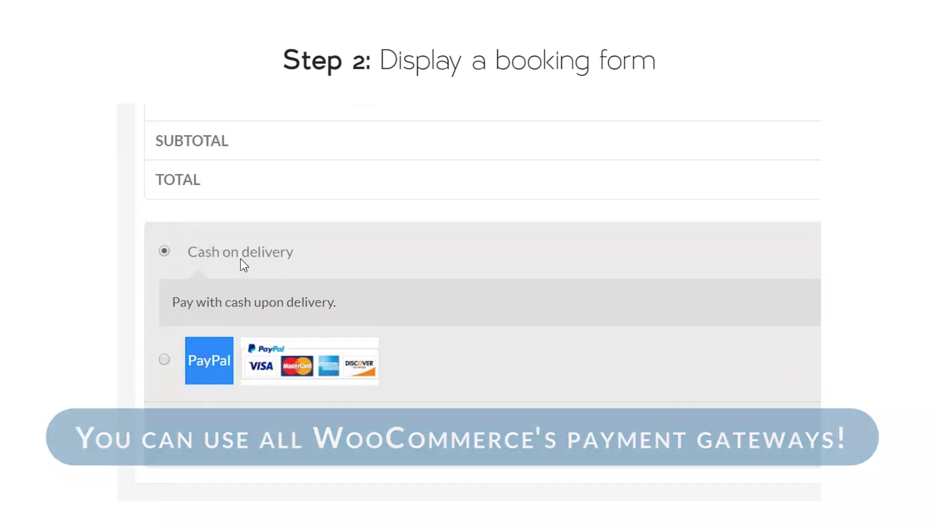
left_click(241, 258)
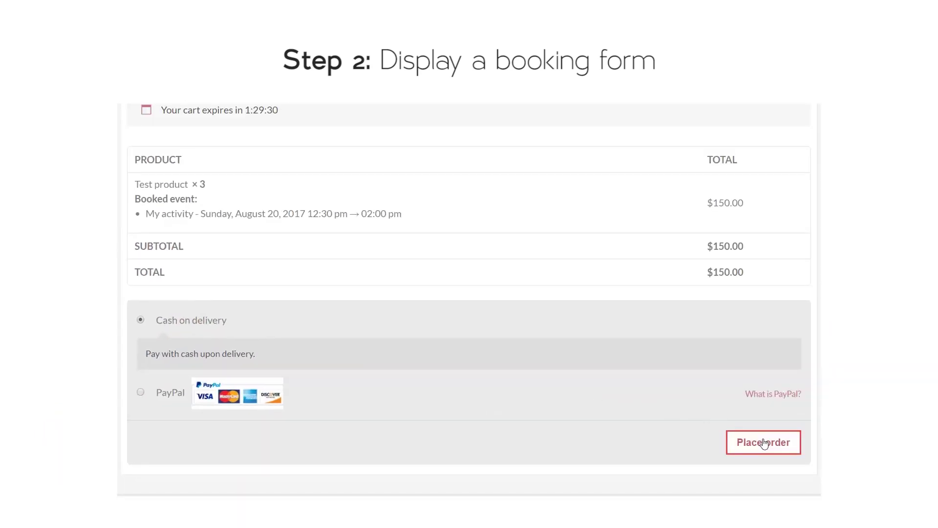
left_click(763, 441)
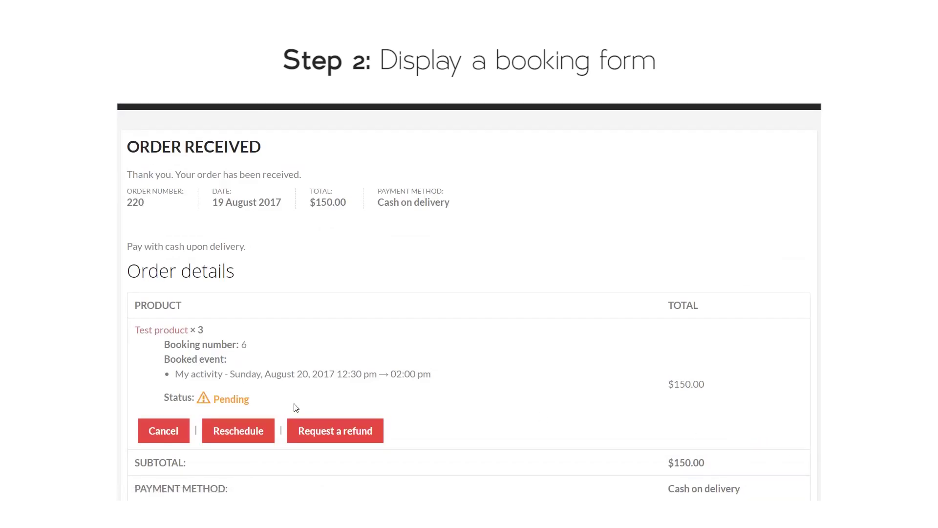
left_click_drag(214, 399, 250, 397)
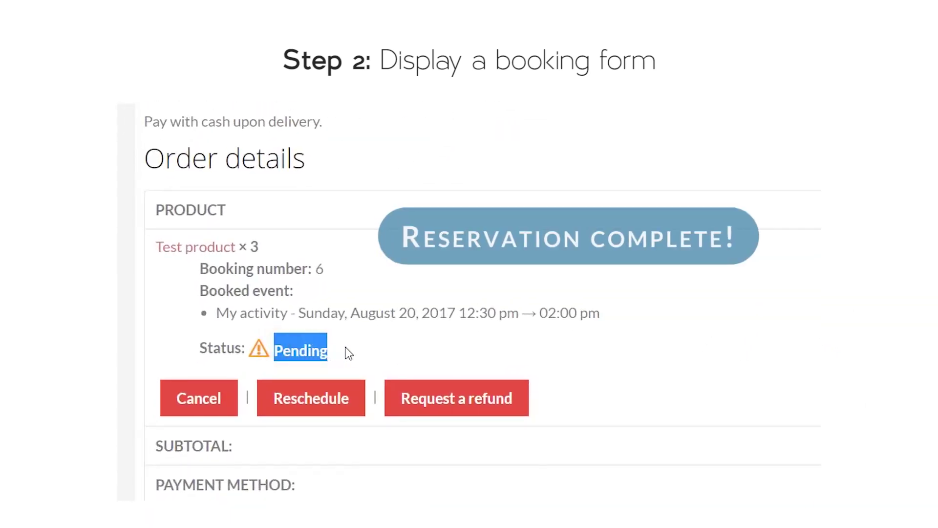
left_click(350, 351)
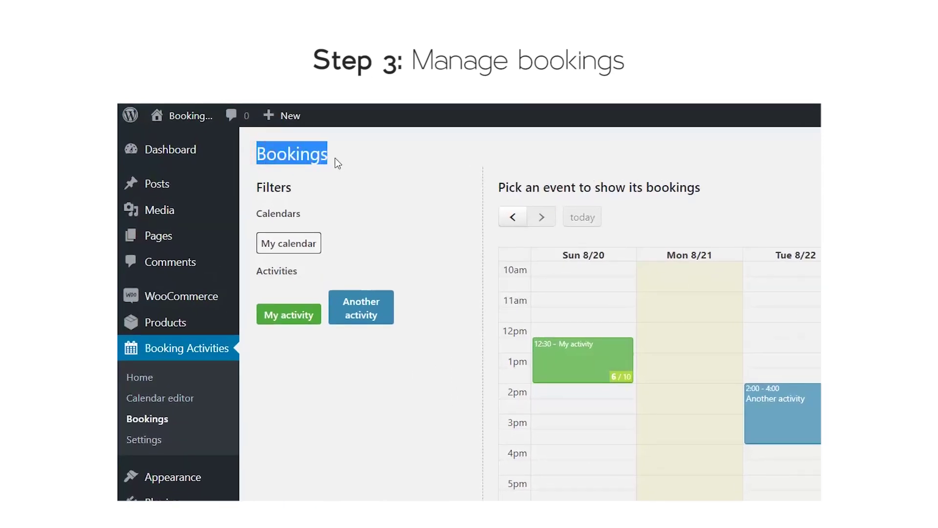
Show the My group bookings of the Tuesday 8/22 Another activity event and check their state and quantity
left_click(778, 411)
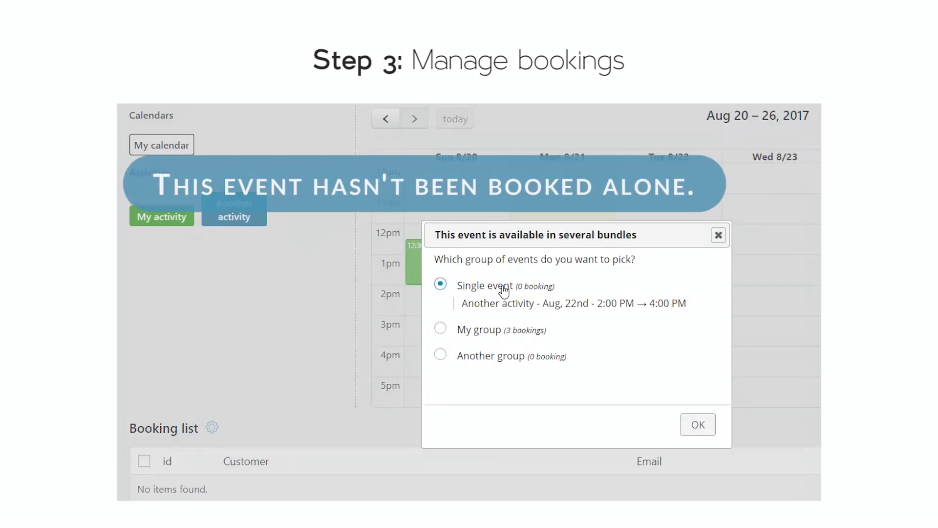
left_click(440, 328)
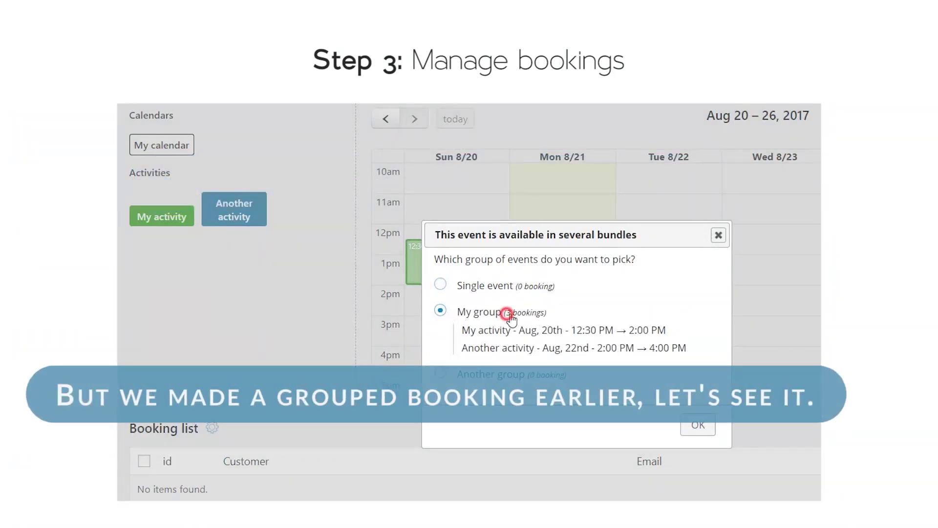
left_click(704, 430)
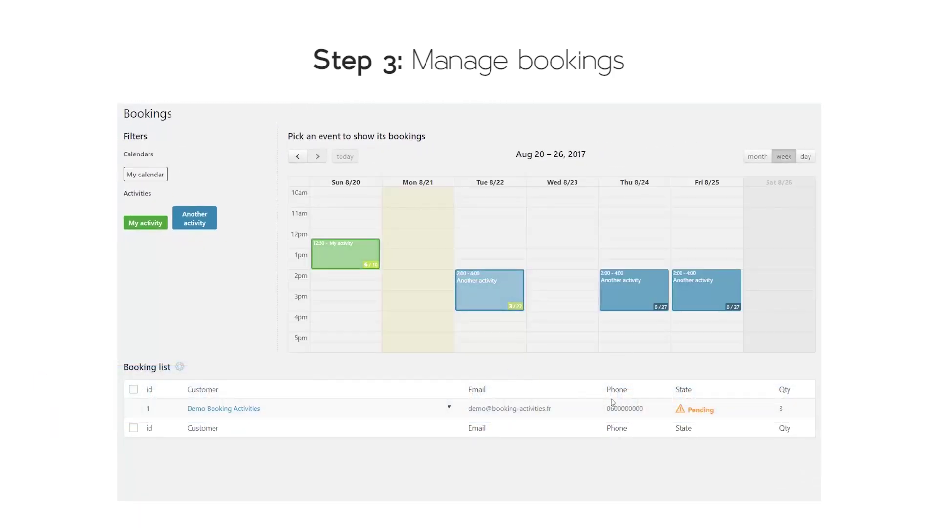
left_click_drag(688, 407, 711, 406)
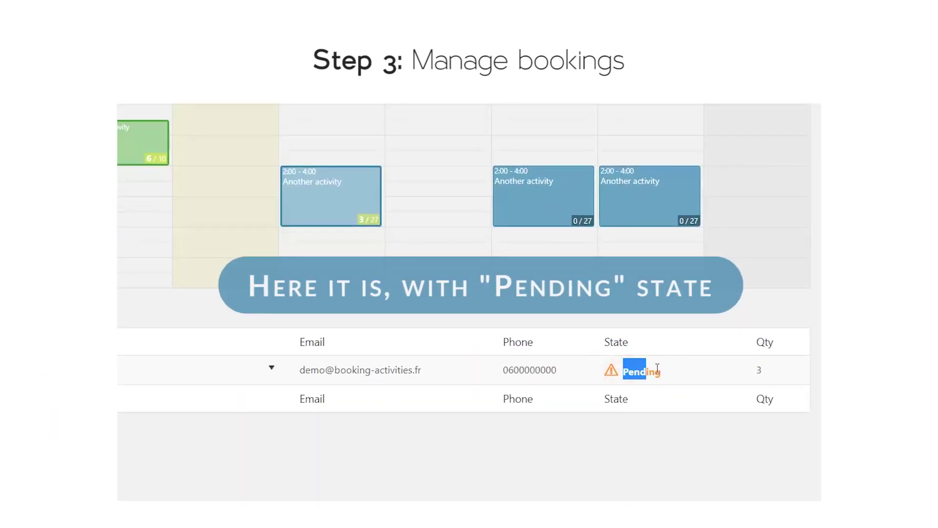
left_click_drag(658, 367, 687, 375)
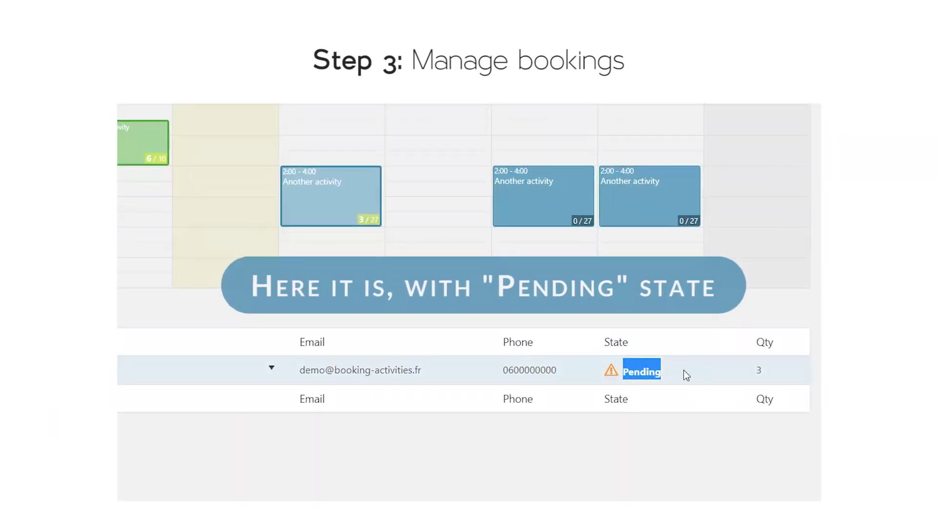
double_click(759, 369)
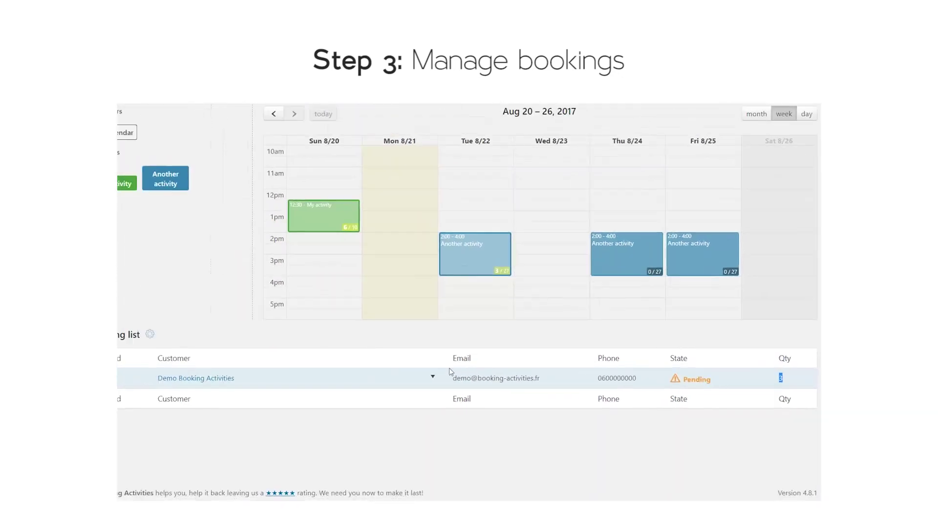
Change the booking state of the My group reservation to Booked
left_click(452, 379)
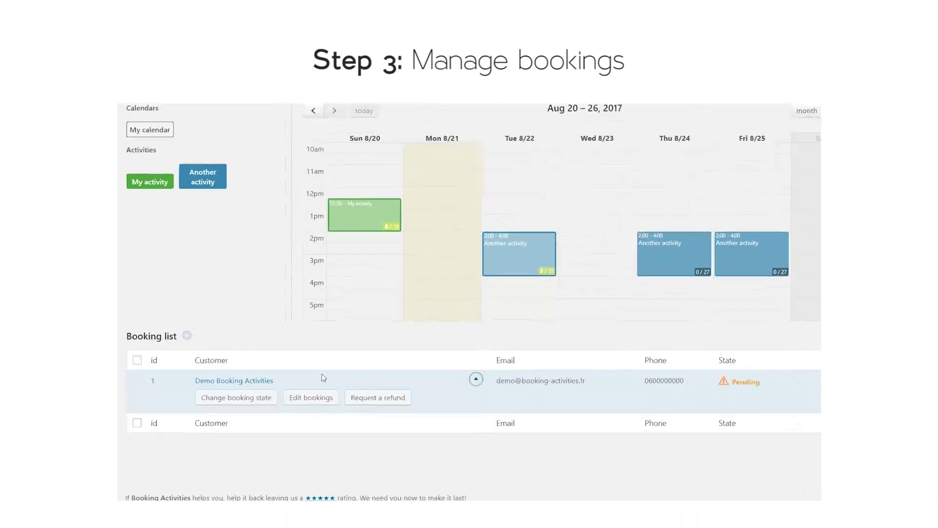
left_click(279, 414)
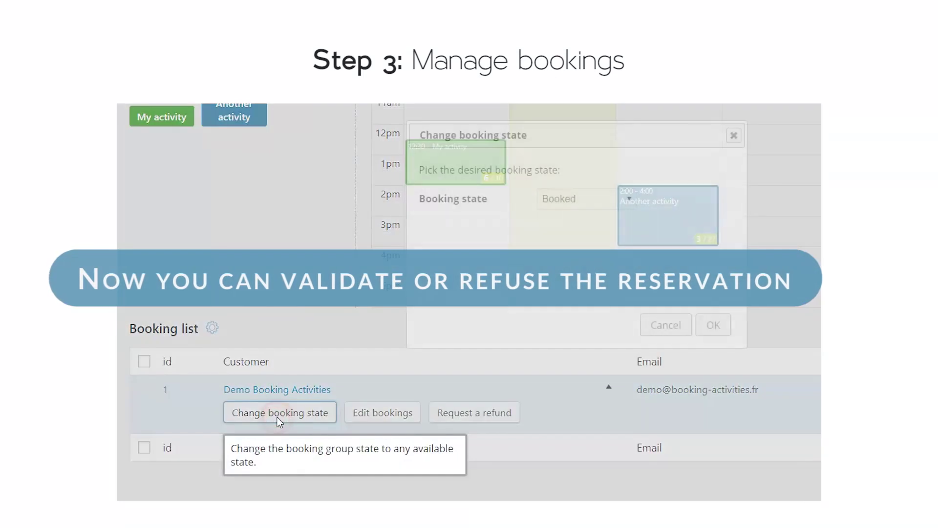
left_click(585, 203)
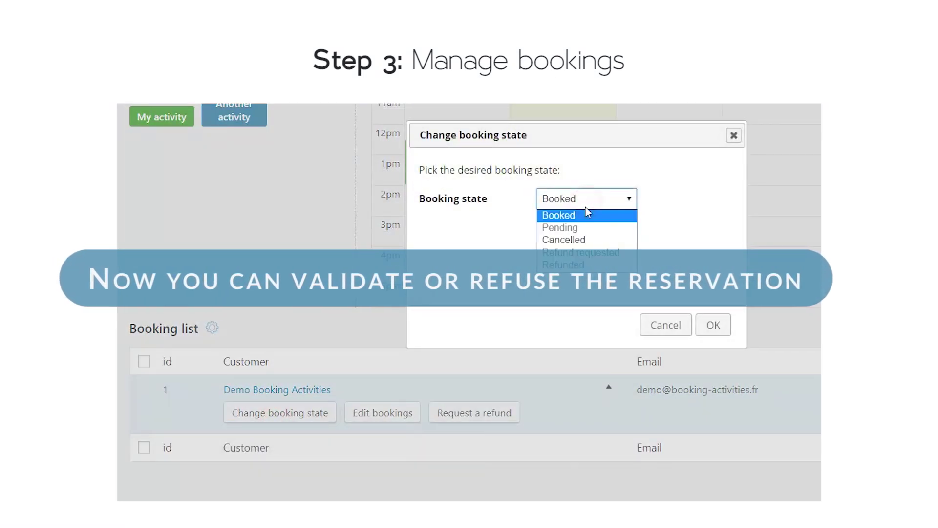
left_click(581, 223)
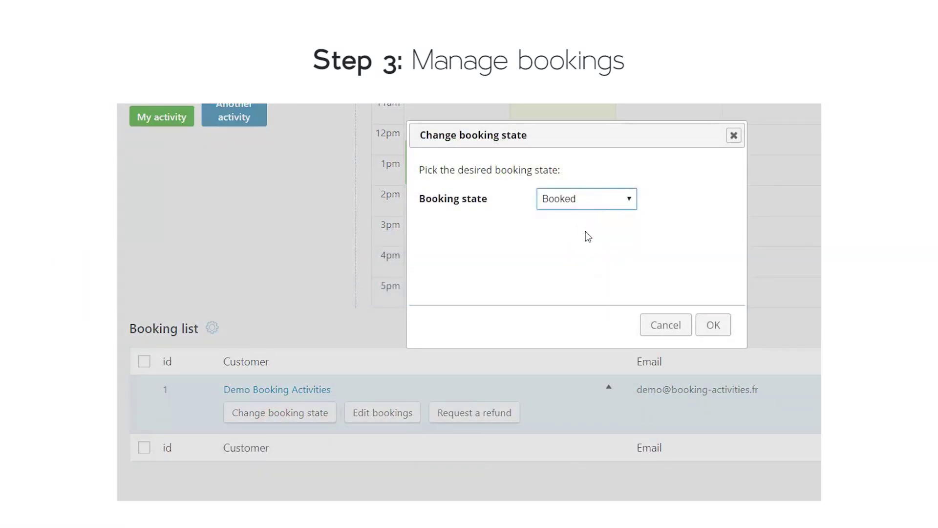
left_click(713, 325)
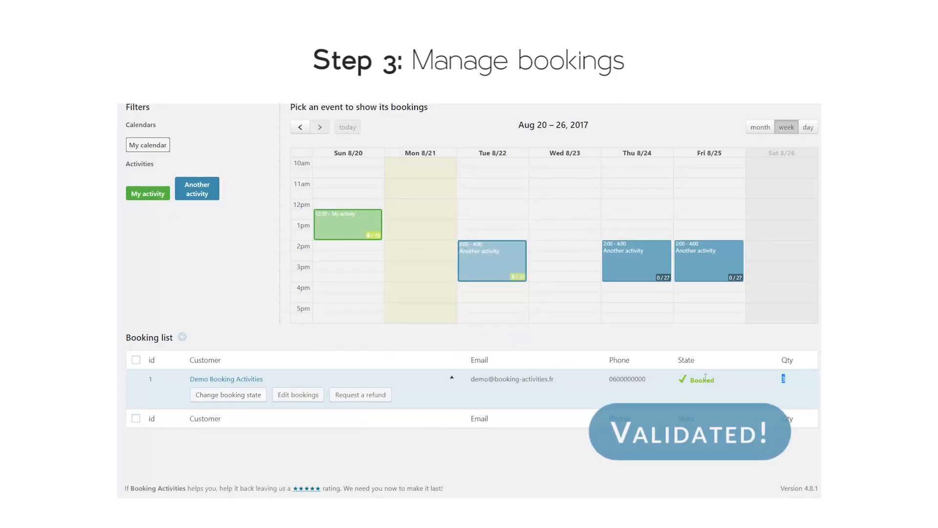
List the individual bookings of the group reservation and reveal the available actions for both of them
left_click(301, 394)
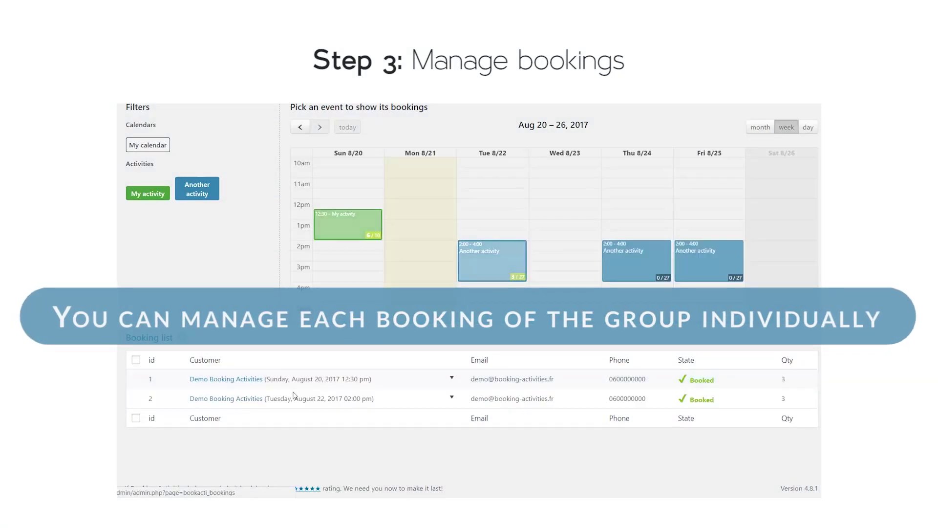
left_click(452, 378)
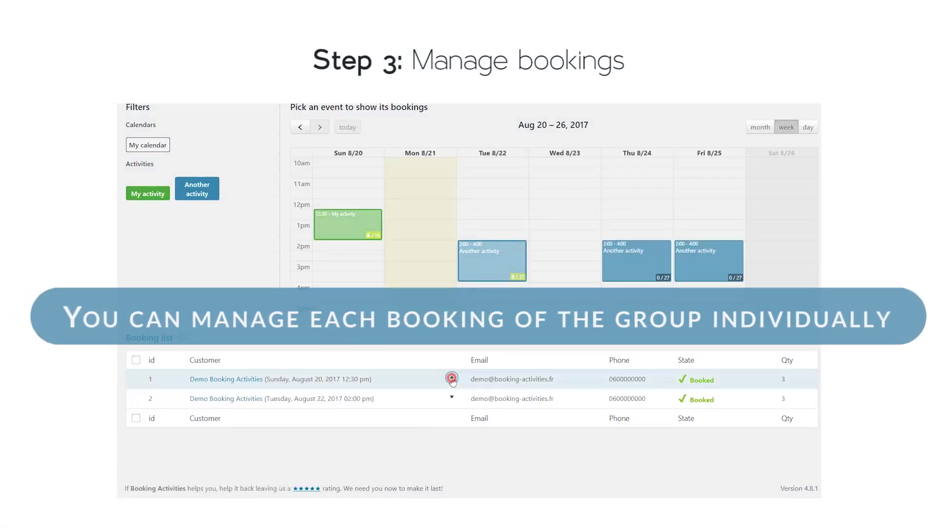
left_click(447, 416)
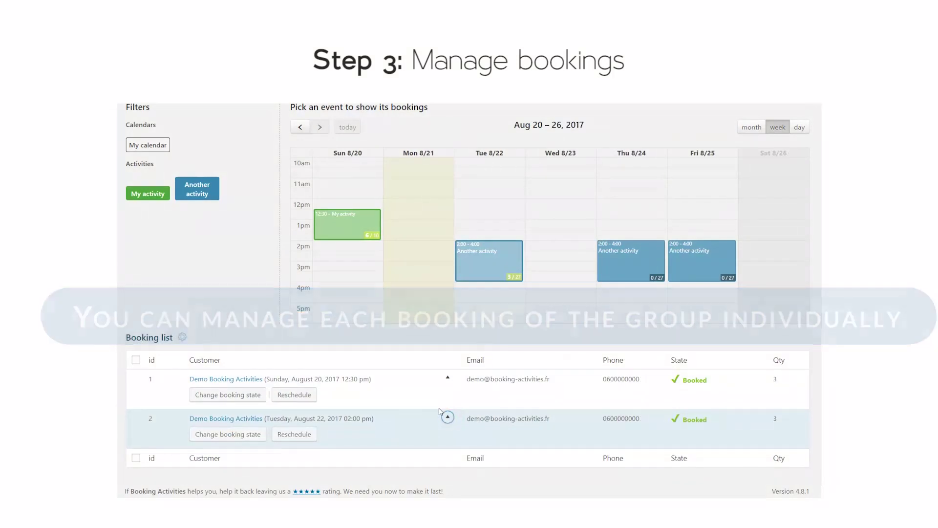
Show the single-event bookings of the Sunday 8/20 My activity event, and examine the booking's state, actions and WooCommerce order
left_click(347, 231)
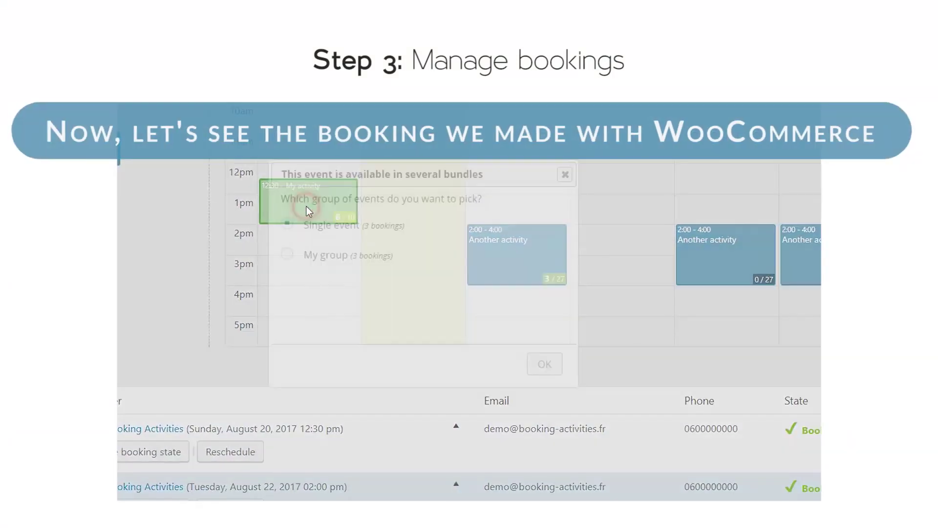
left_click_drag(305, 225, 366, 227)
double_click(367, 226)
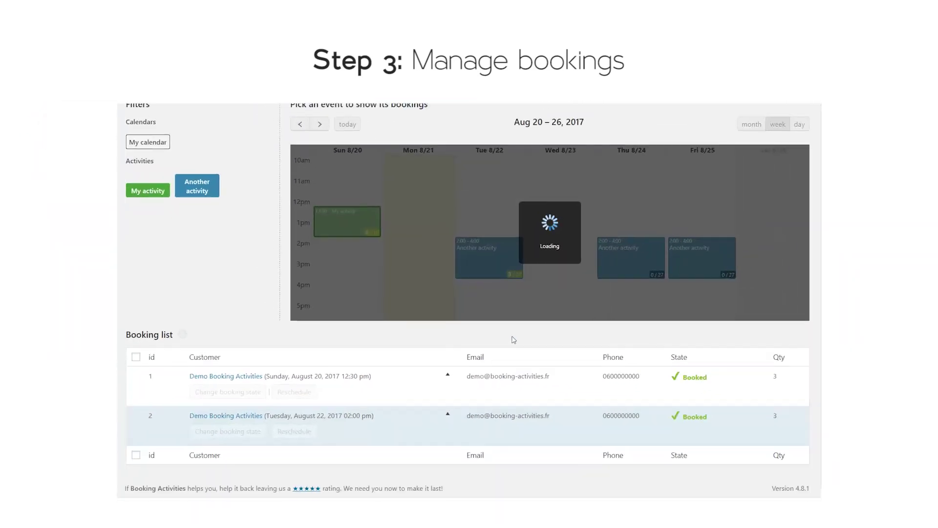
left_click(453, 380)
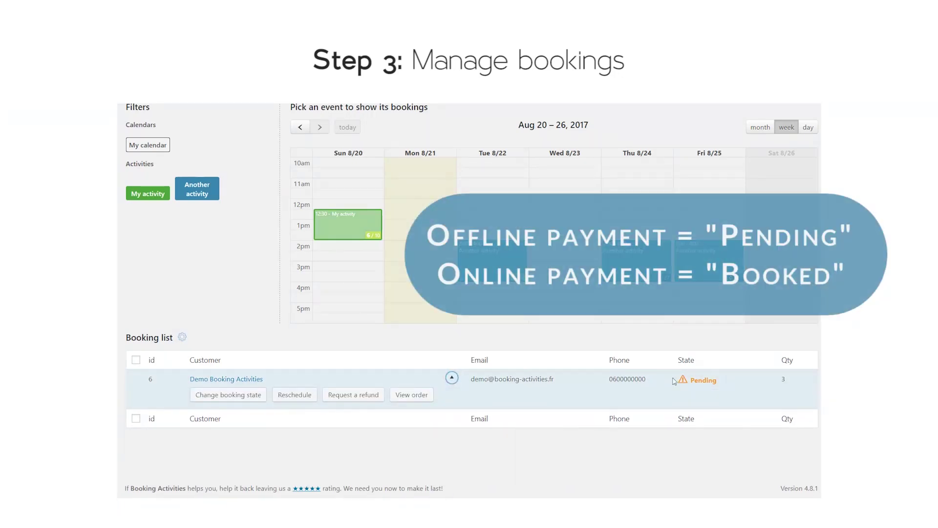
left_click(719, 380)
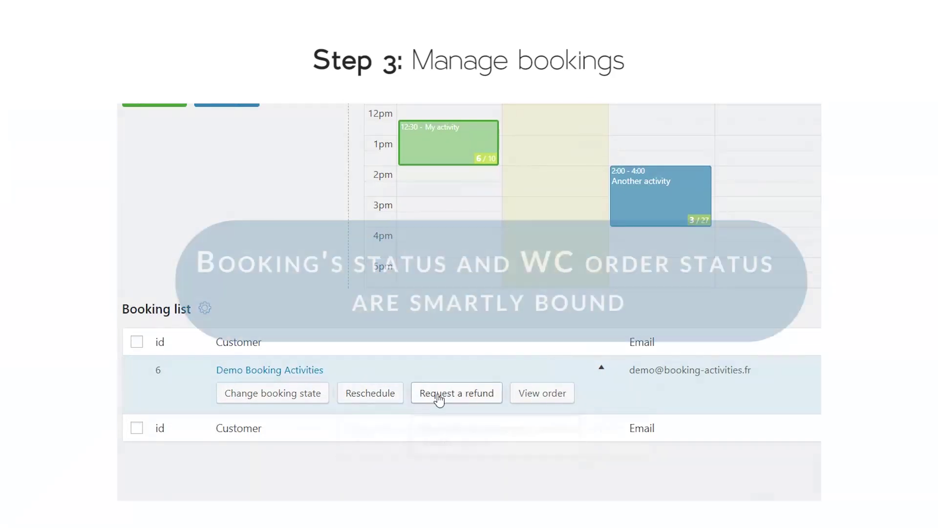
left_click(542, 397)
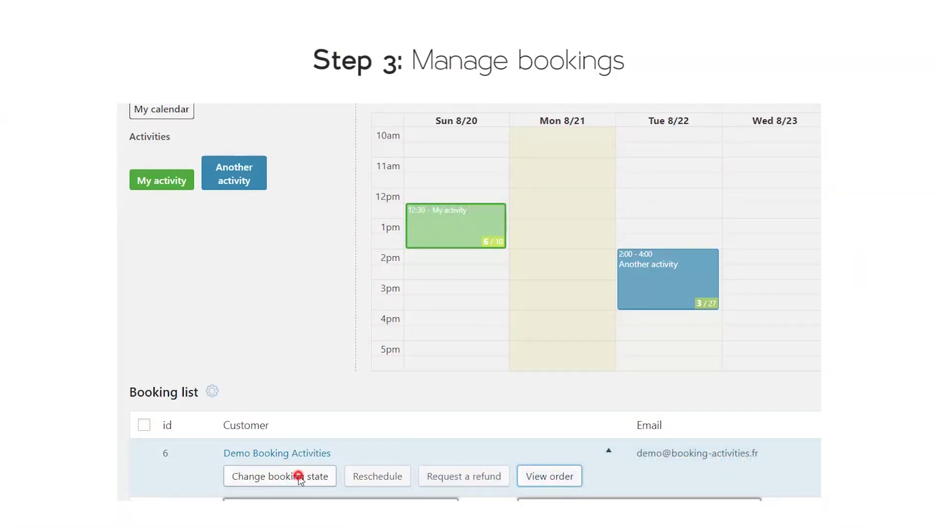
Change the single My activity booking's state to Booked and view its linked WooCommerce order
left_click(299, 477)
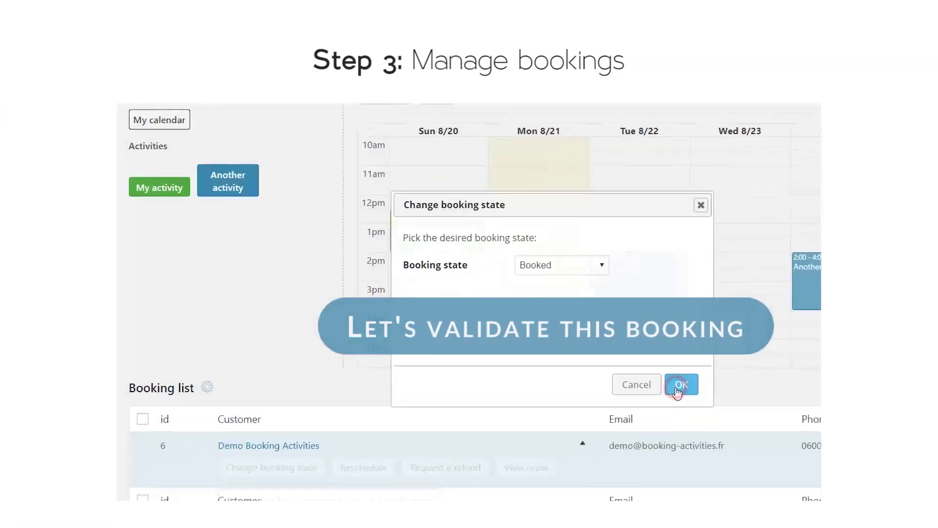
left_click(711, 391)
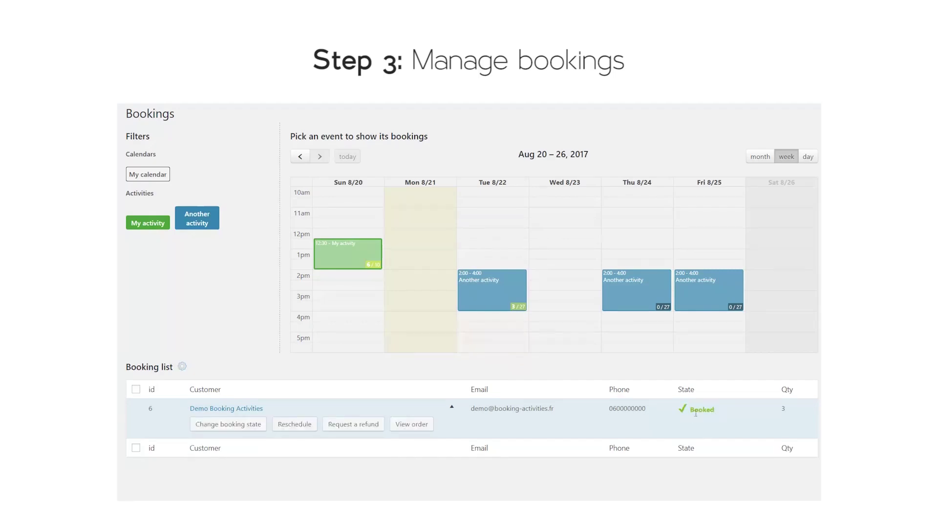
left_click(411, 423)
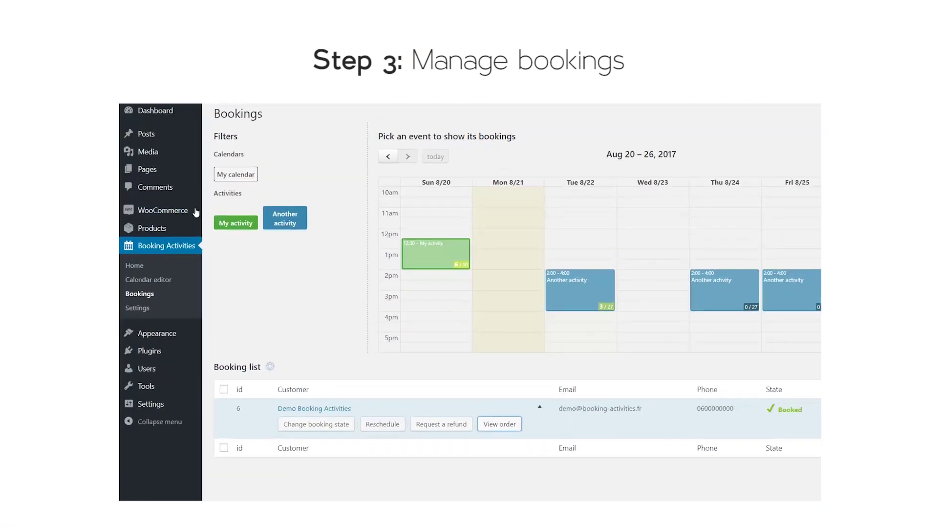
Create and publish a page titled "Display user's bookings list" containing the shortcode [bookingactivities_list]
mouse_move(156, 172)
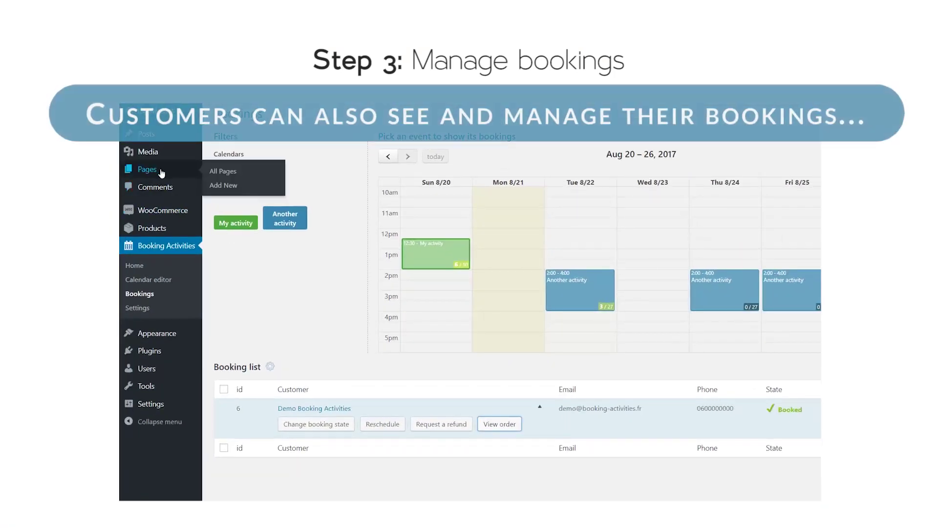
left_click(215, 186)
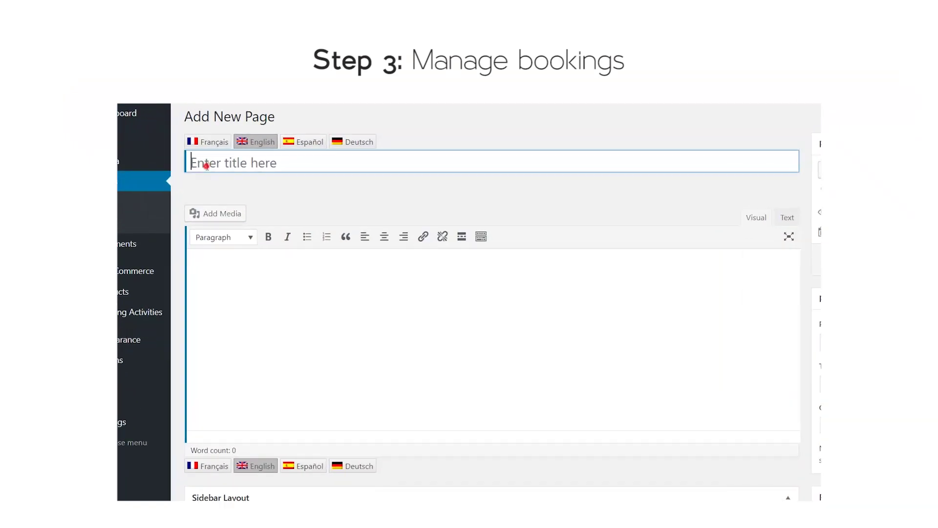
left_click(233, 153)
type("Display user's bookings list")
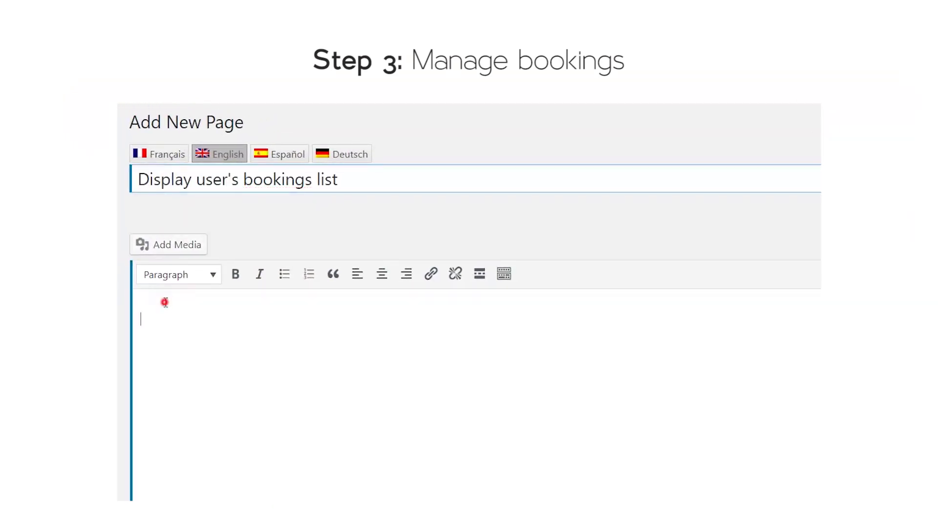
type("ingactivities_list]")
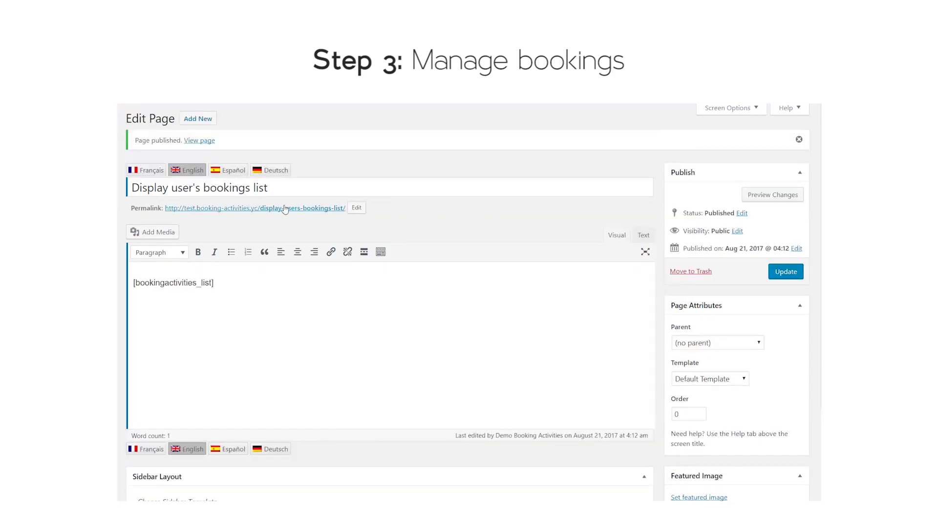
View the published user's bookings list page and examine the cancellation and refund request dialogs of the group booking
left_click(283, 208)
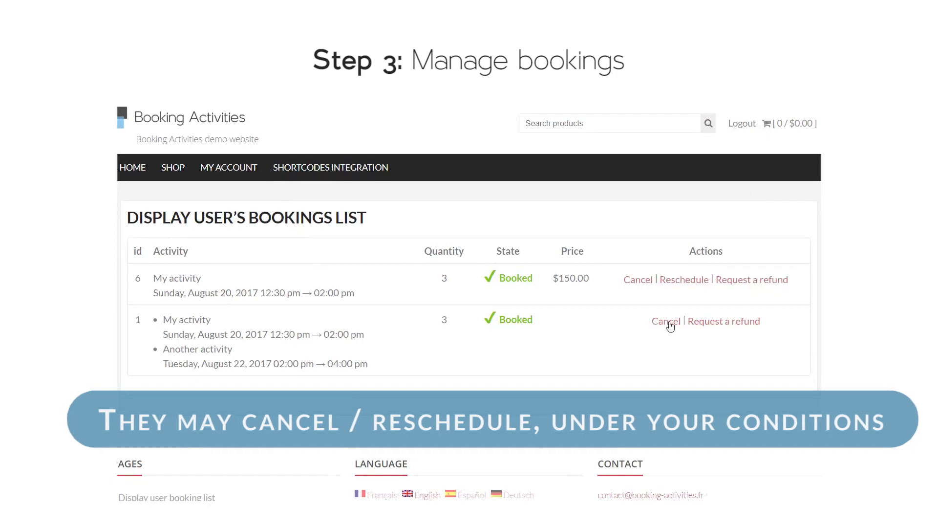
left_click(670, 321)
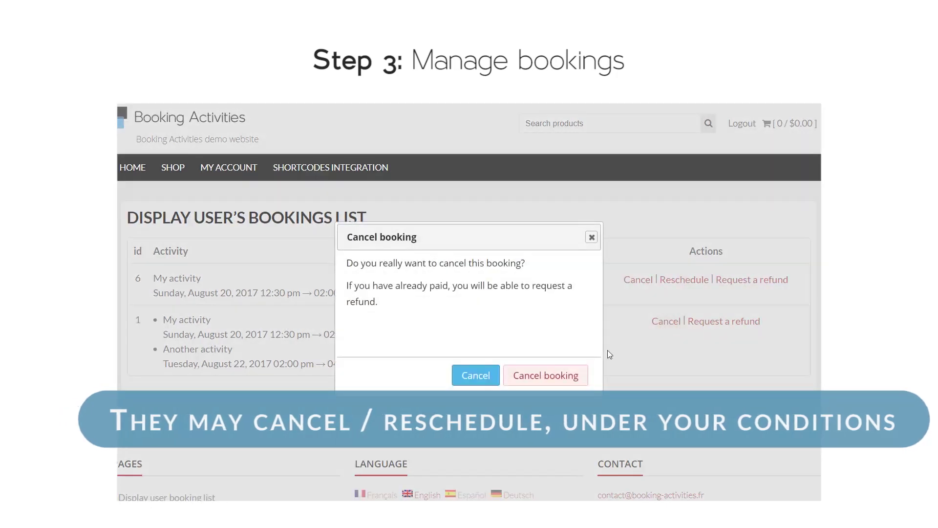
left_click(550, 380)
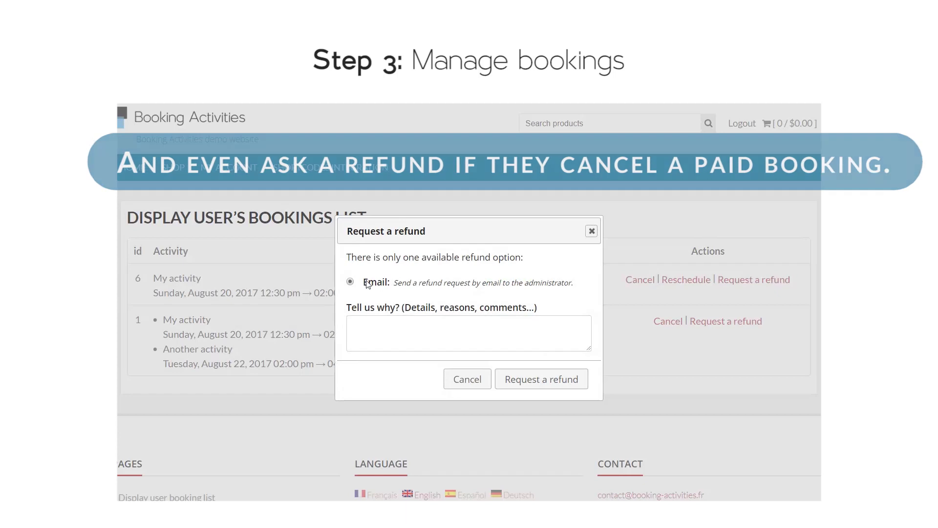
left_click(460, 389)
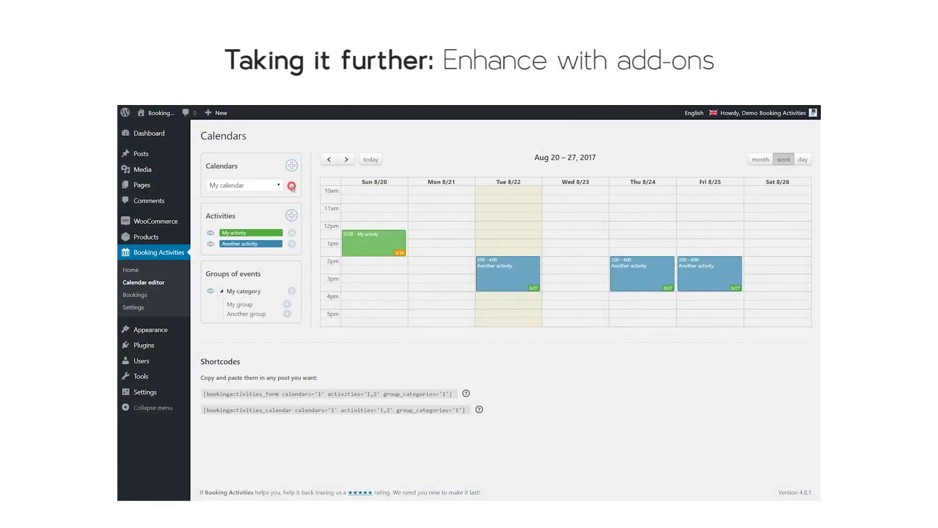
In My calendar's parameters, make the Basic Week and Basic Day views available and disable Agenda Week and Agenda Day
left_click(292, 186)
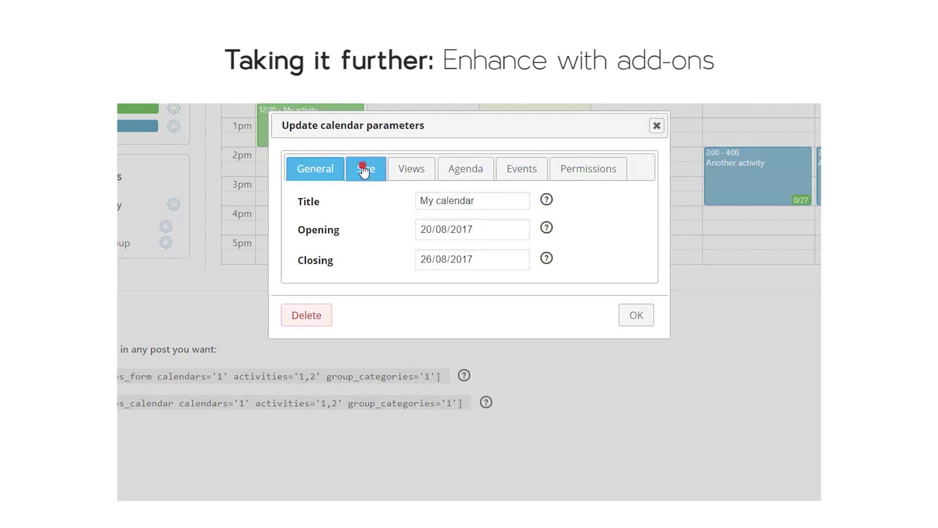
left_click(364, 170)
left_click(410, 169)
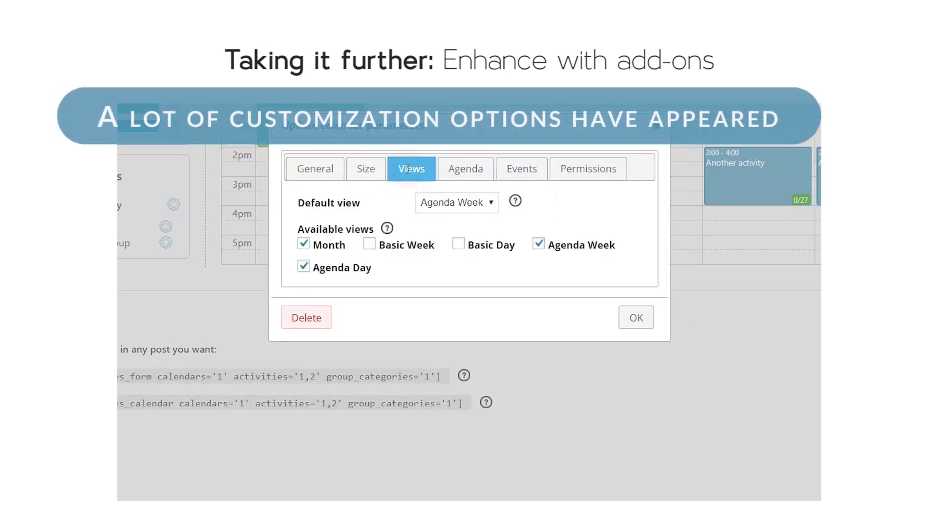
left_click(418, 245)
left_click(486, 245)
left_click(539, 244)
left_click(363, 271)
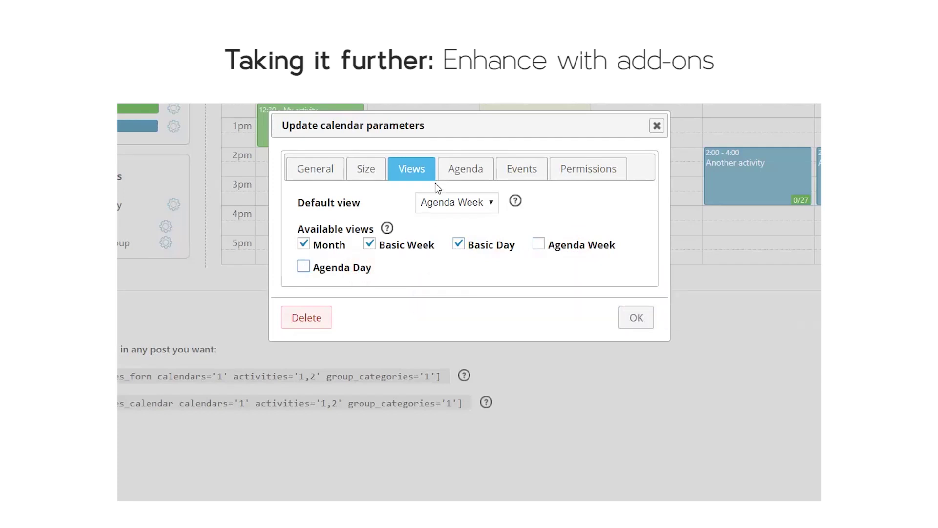
Set the calendar's agenda timeslot frequency to 00:20 and its snap frequency to 00:05
left_click(456, 175)
left_click(439, 263)
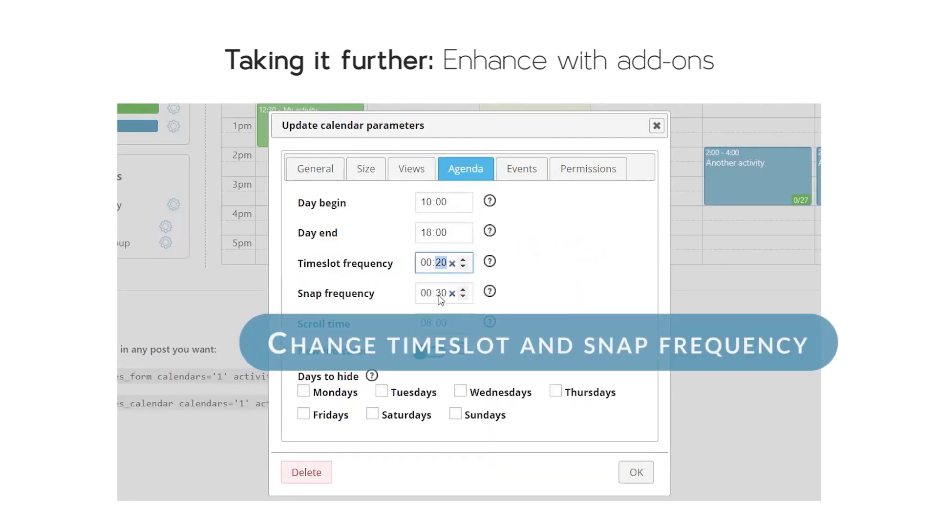
type("05")
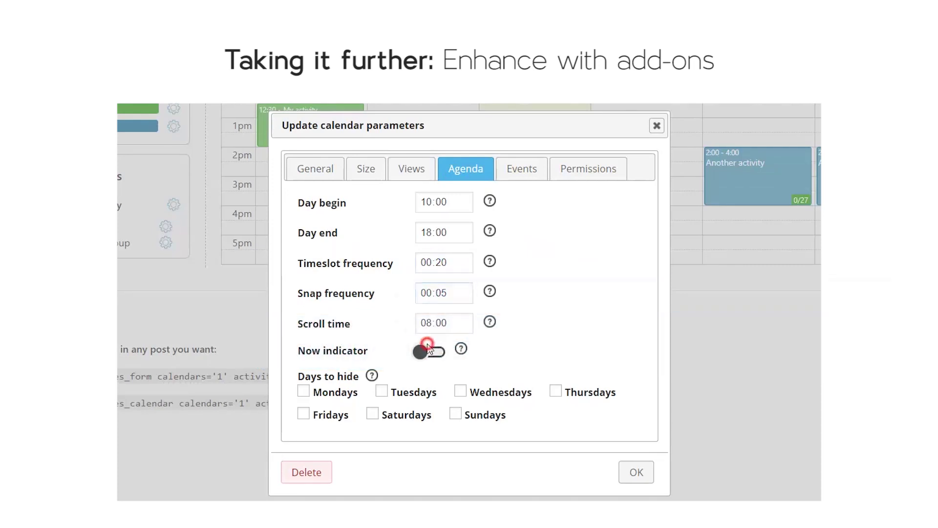
Enable the Now indicator, hide Saturdays, review the events settings, and save the calendar parameters
left_click(428, 348)
left_click(411, 416)
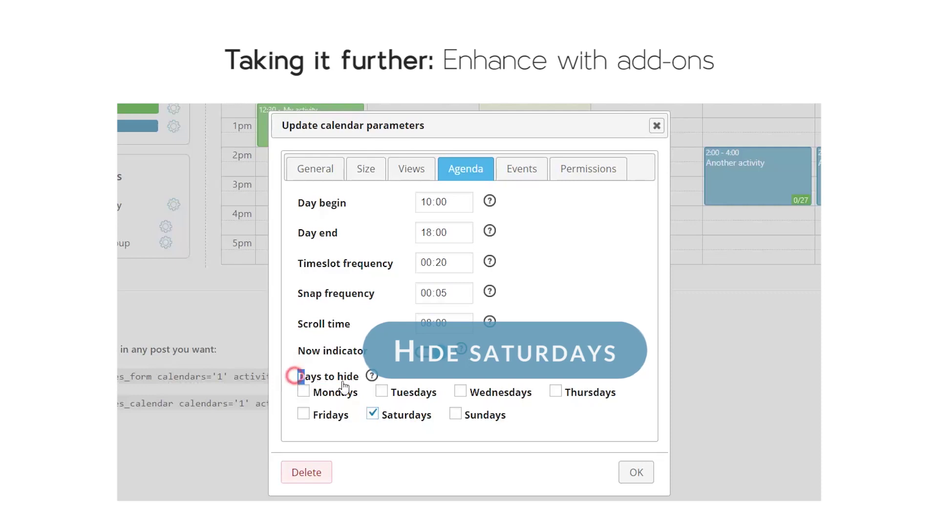
left_click_drag(331, 387, 362, 388)
left_click(522, 171)
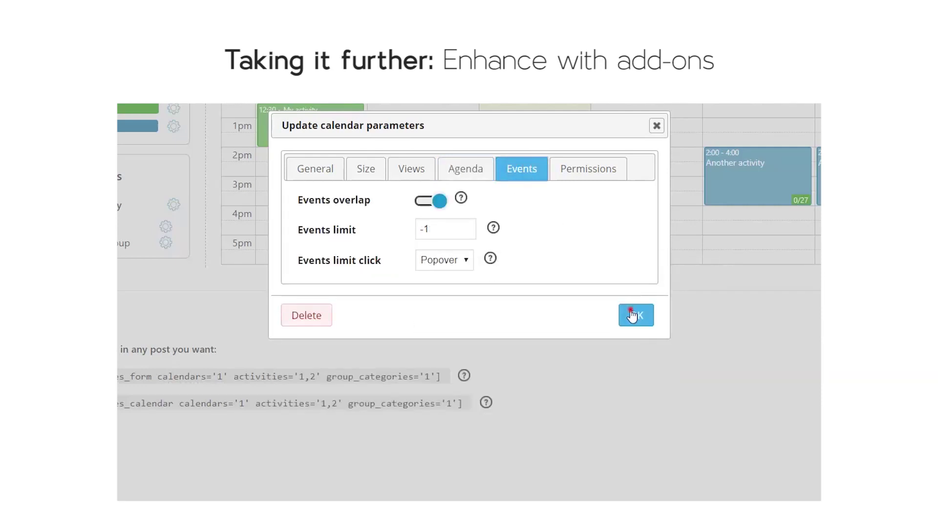
left_click(632, 315)
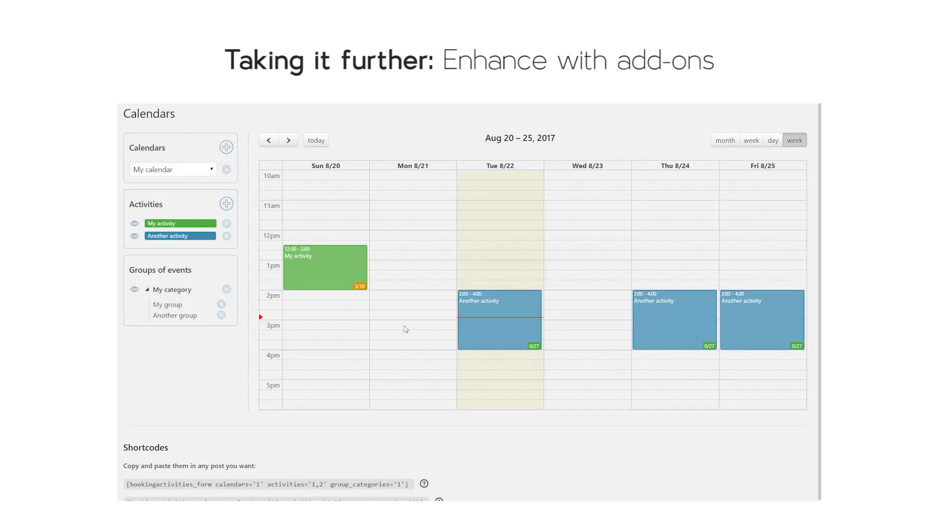
Schedule an Another activity event on Tue 8/22 from 11:30 to 1:30 and preview the calendar's basic day and week views
left_click_drag(409, 237, 483, 196)
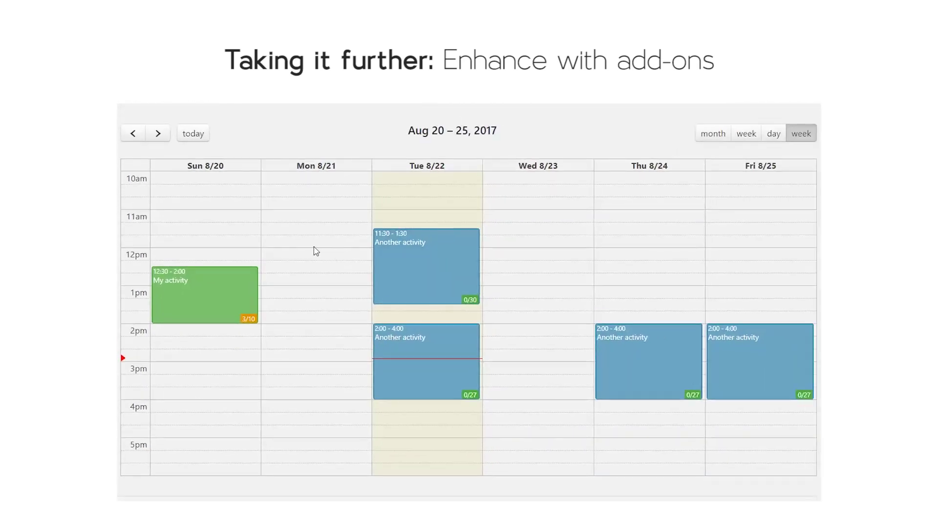
left_click(772, 134)
left_click(746, 133)
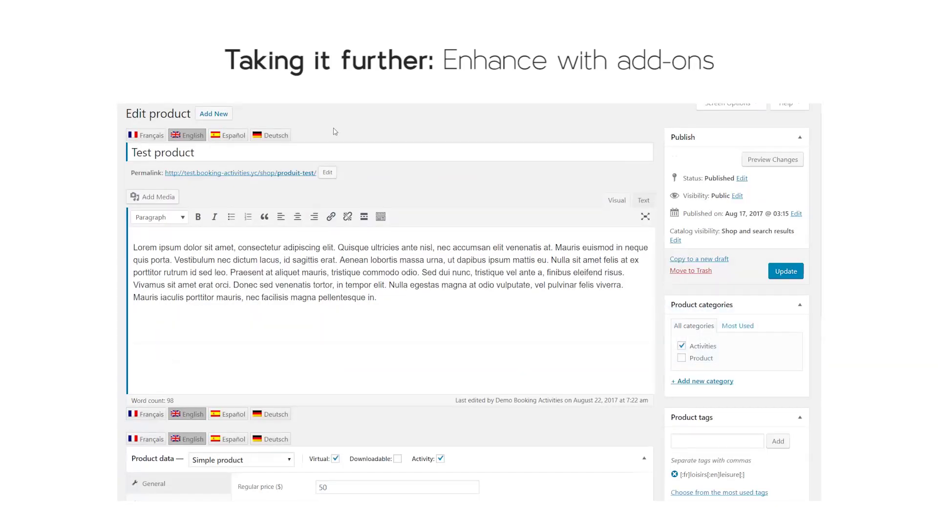
Change the Test product's activity booking method to the date/time picker and update the product
scroll(335, 132, "down", 5)
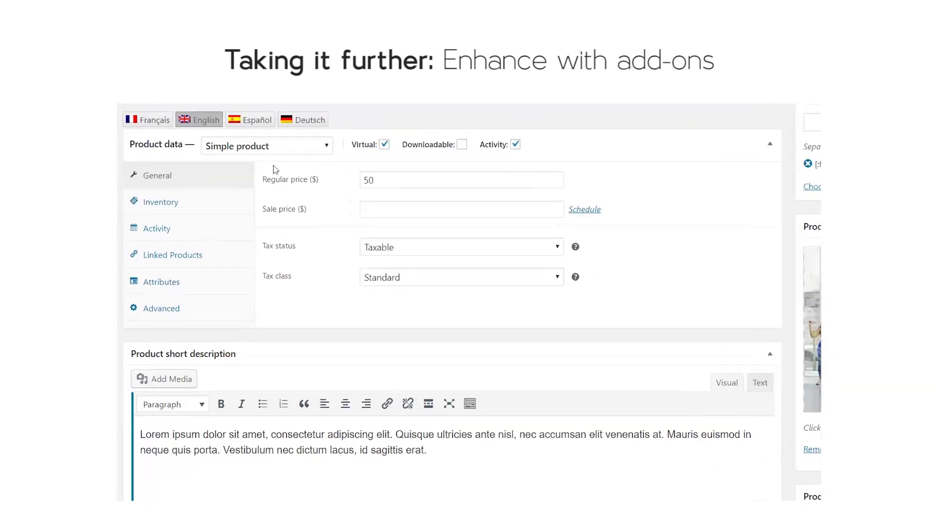
left_click(149, 266)
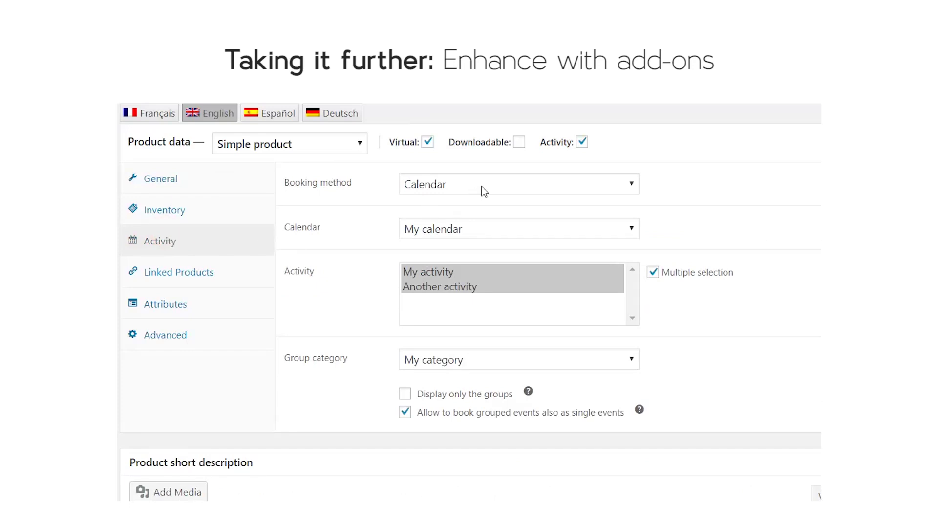
left_click(500, 184)
left_click(478, 230)
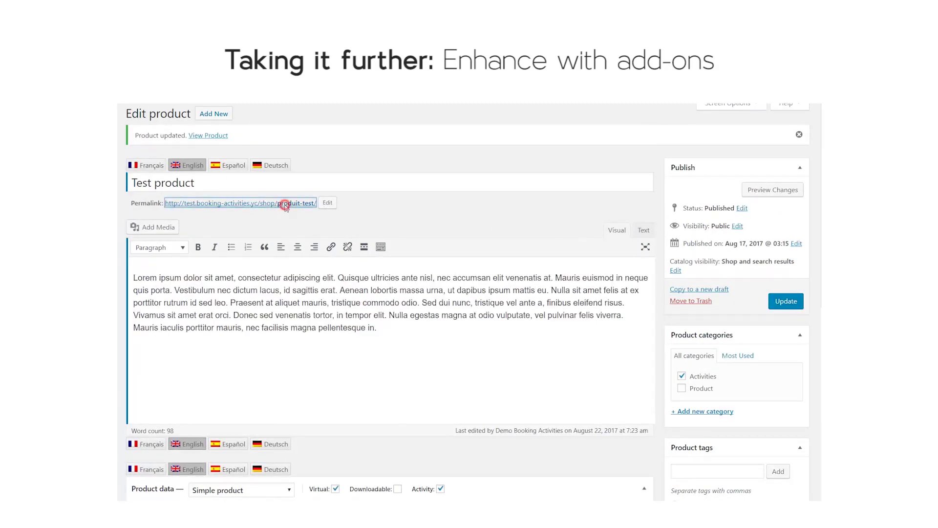
View the Test product page and pick the date 08/22/2017 with the 11:30 - 13:30 Another activity schedule
left_click(287, 208)
scroll(286, 209, "down", 2)
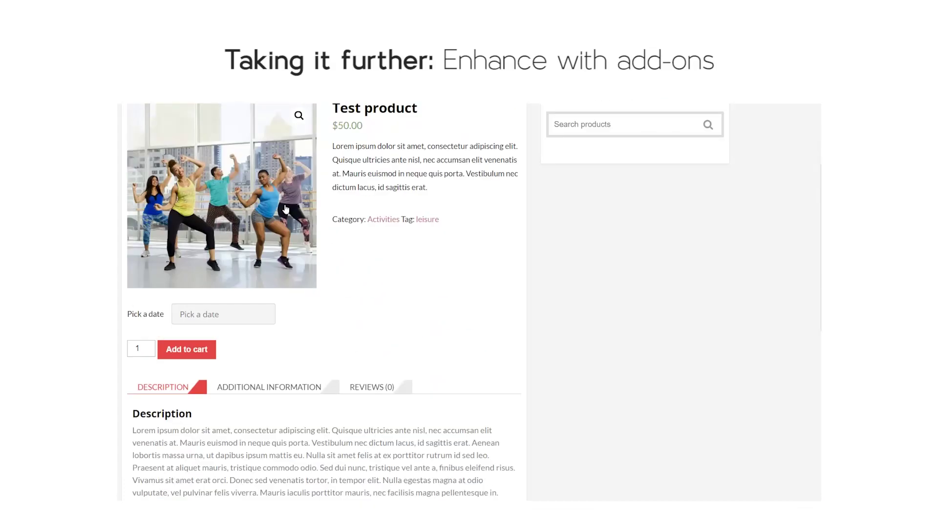
left_click(229, 314)
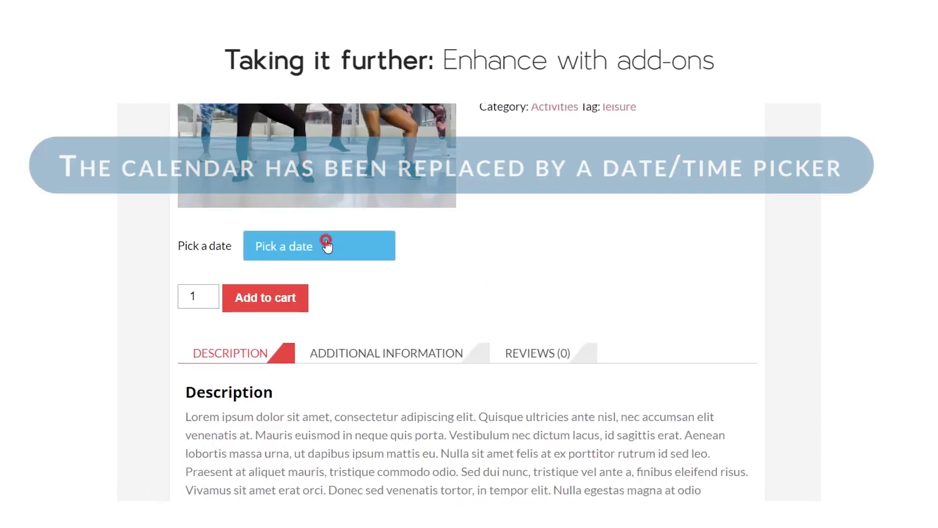
left_click(315, 433)
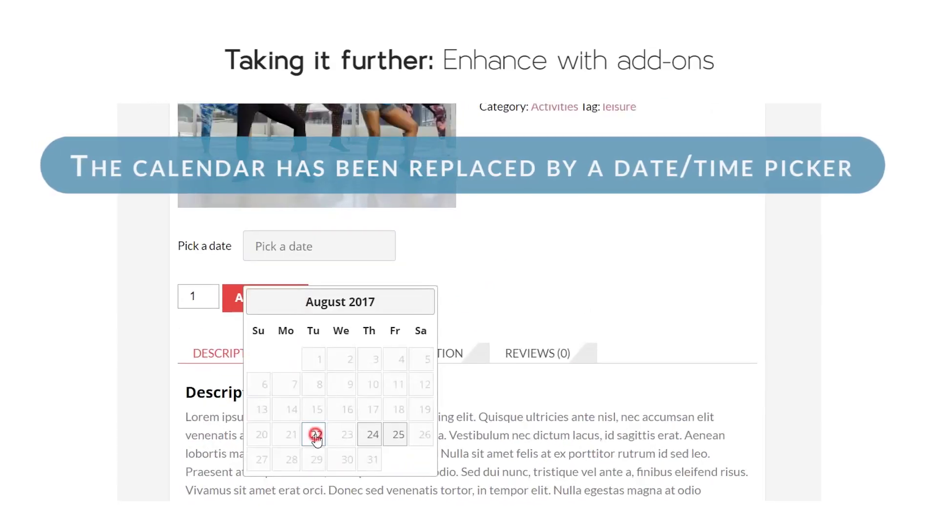
left_click(324, 293)
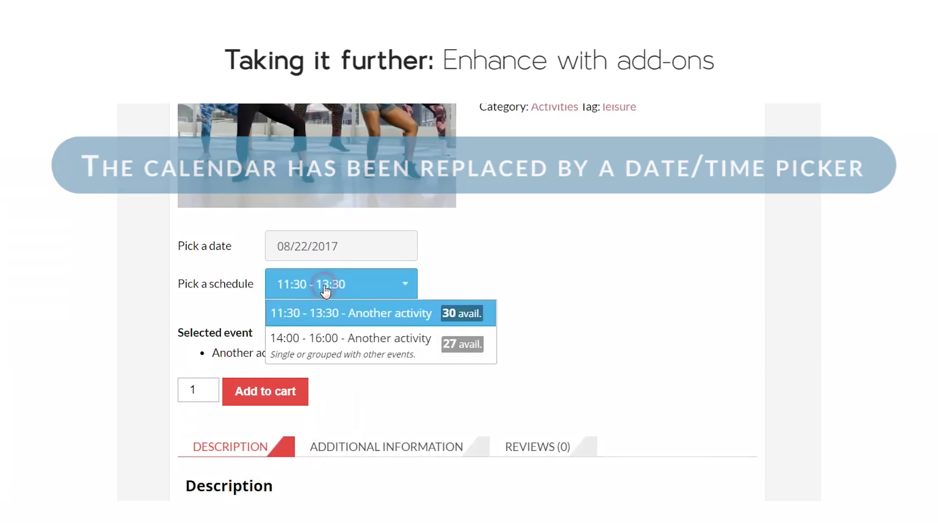
left_click(323, 314)
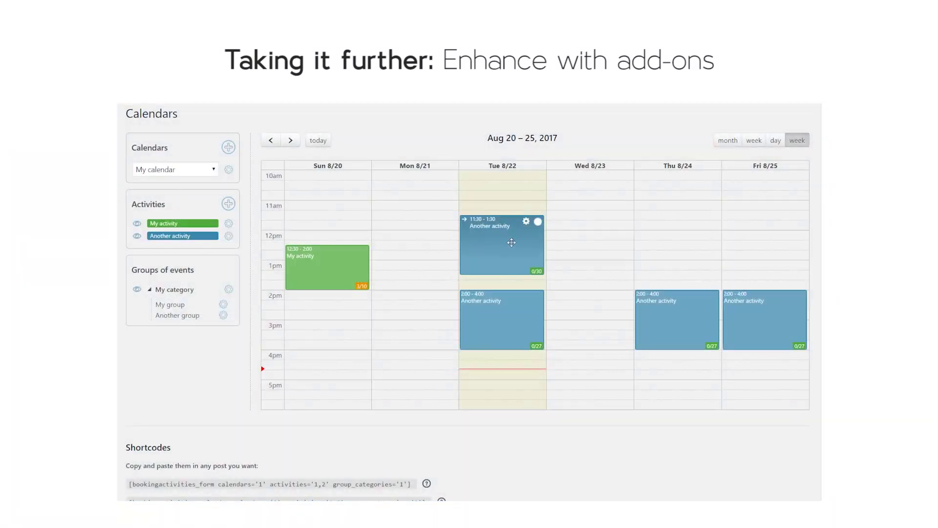
Give the Tue 8/22 11:30 Another activity event an Event price of 41 and save it
left_click(527, 222)
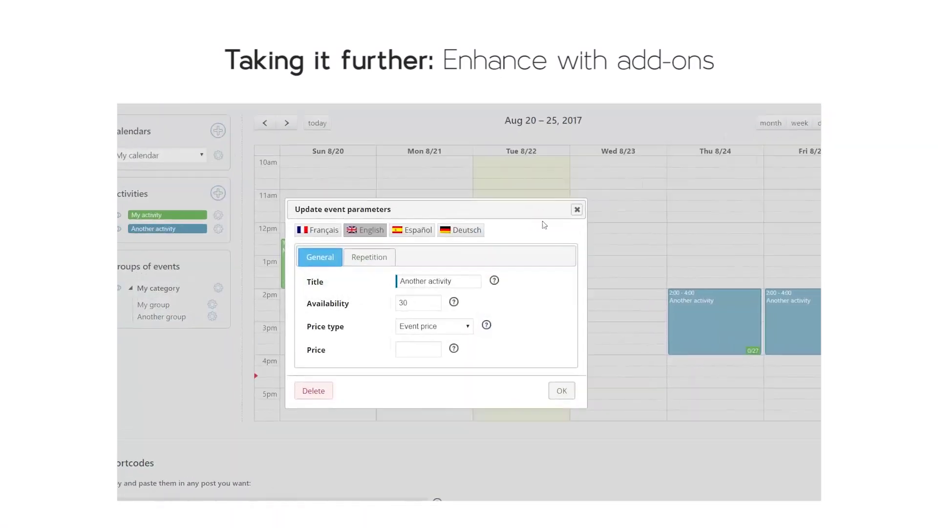
left_click(415, 326)
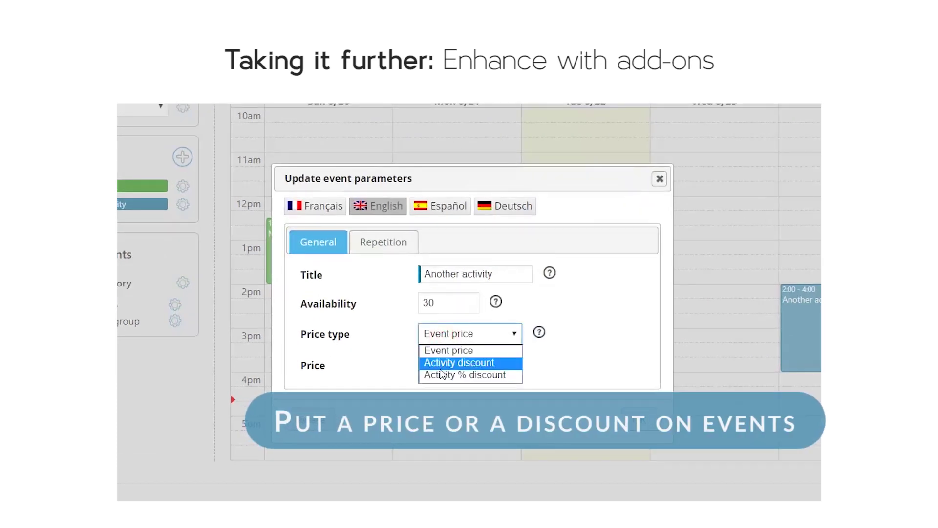
left_click(436, 353)
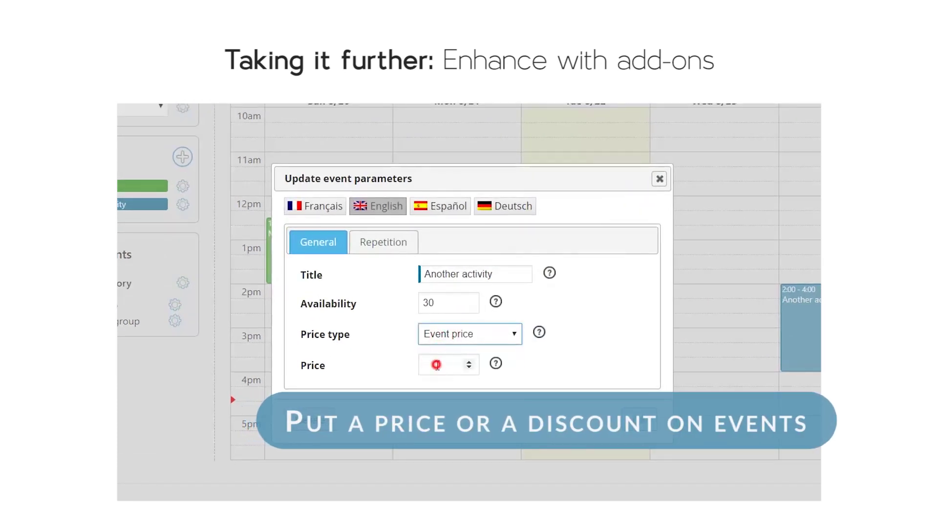
type("41")
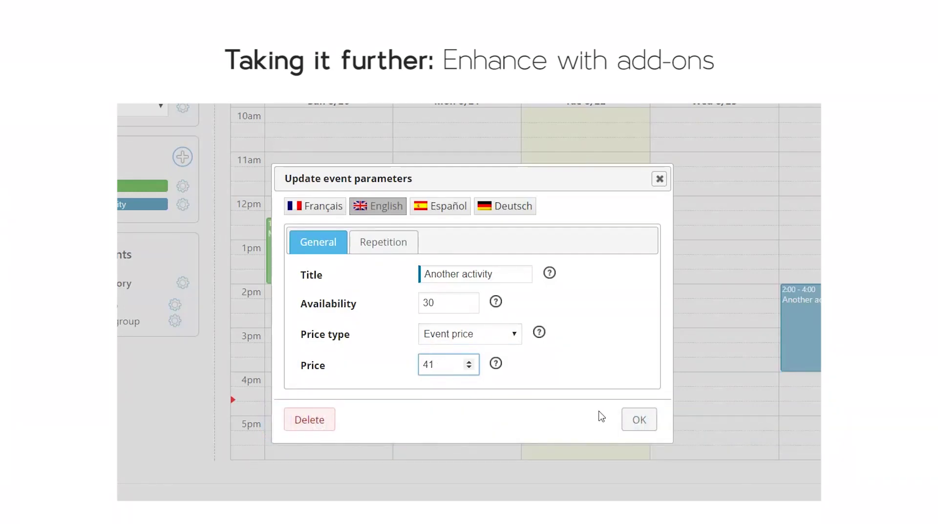
left_click(636, 421)
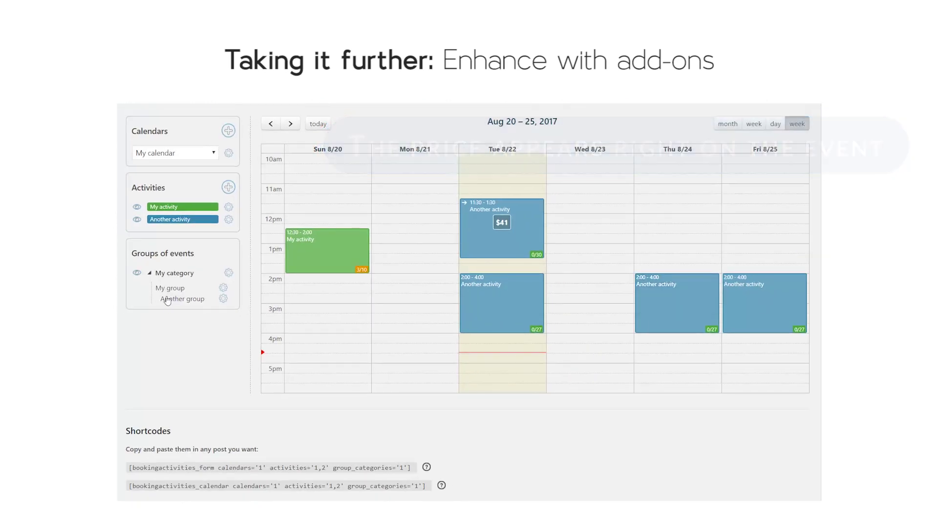
Apply a Category % discount of 20 to the Another group group of events and save it
left_click(166, 298)
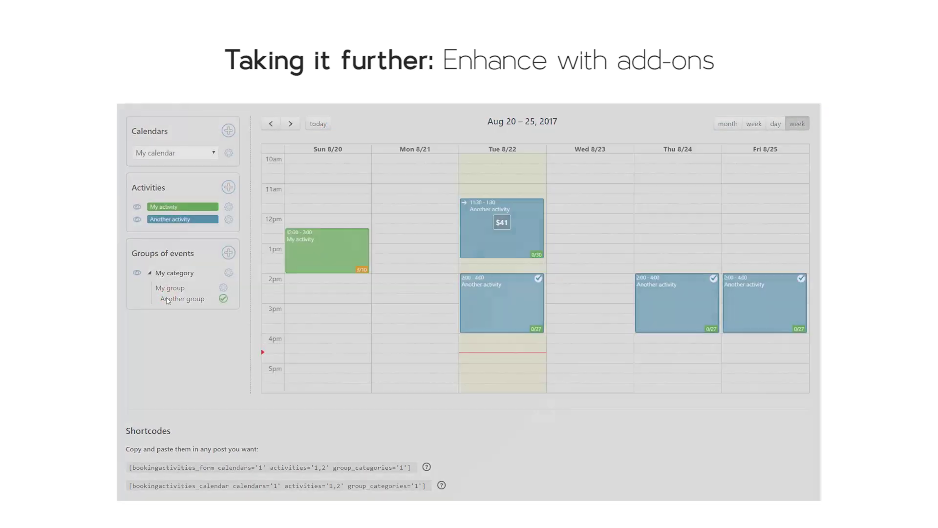
left_click(223, 299)
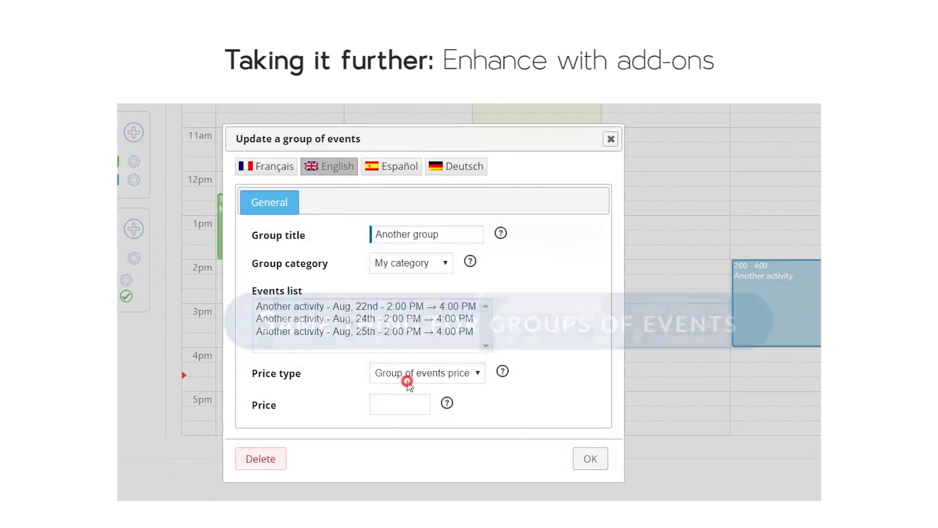
left_click(407, 380)
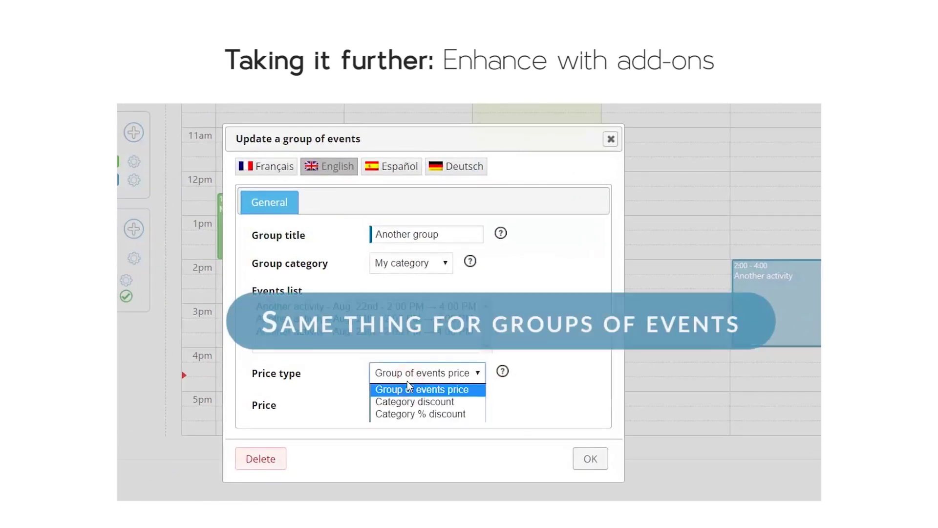
left_click(415, 414)
type("20")
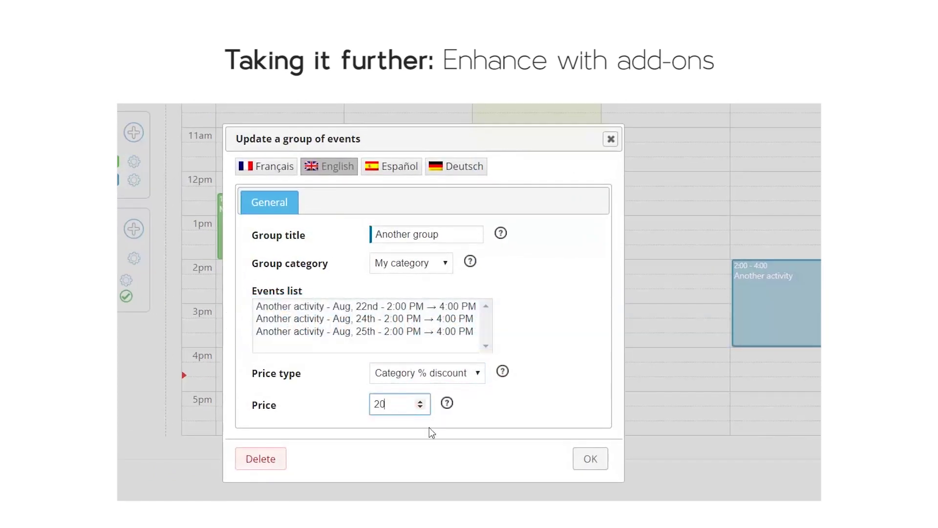
left_click(591, 458)
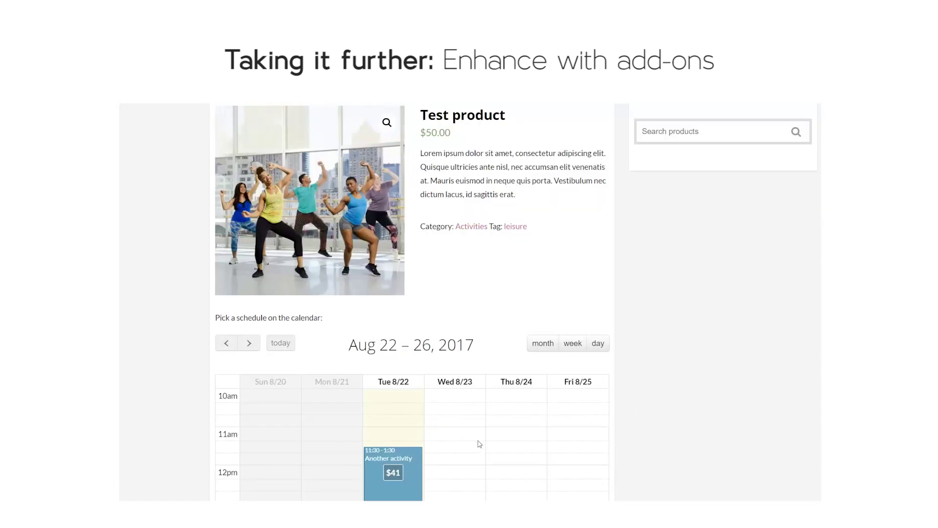
On the Test product page, select the $41 Tuesday event and a discounted Thursday event to check the product price for each
left_click(406, 467)
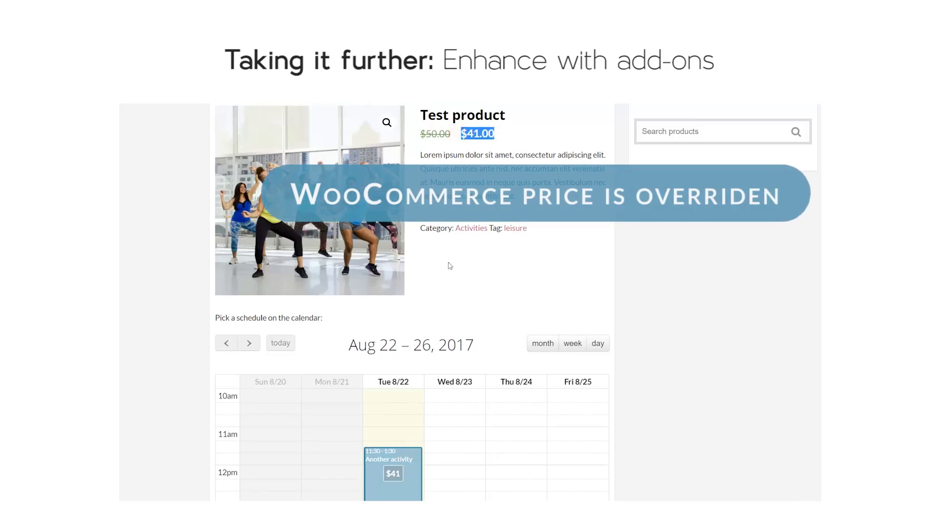
scroll(444, 335, "down", 3)
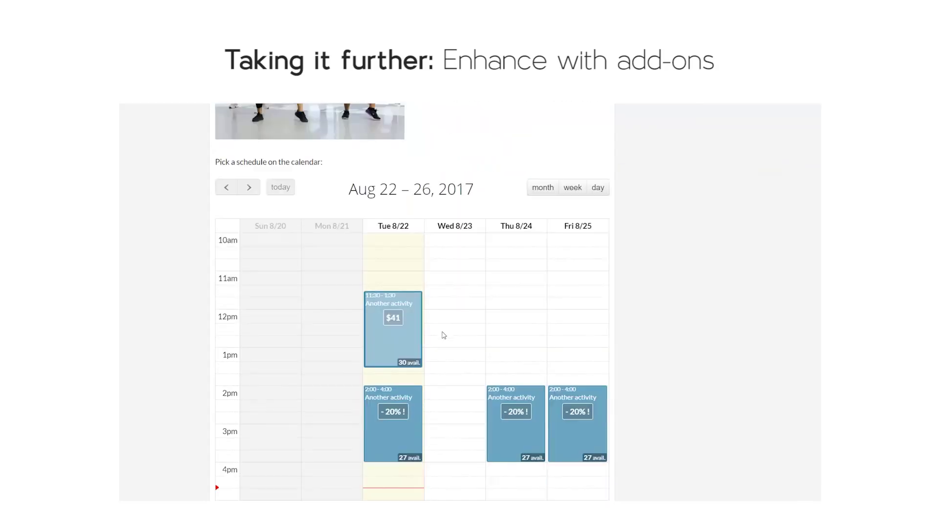
left_click(502, 430)
scroll(502, 429, "up", 5)
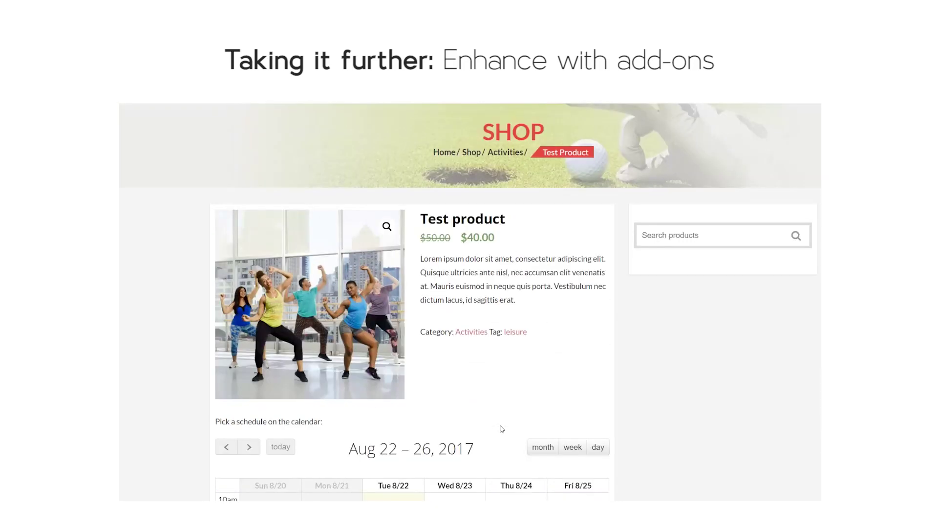
Add one Test product with the discounted August 22, 24 and 25 group of events to the cart and view the cart
scroll(502, 429, "down", 5)
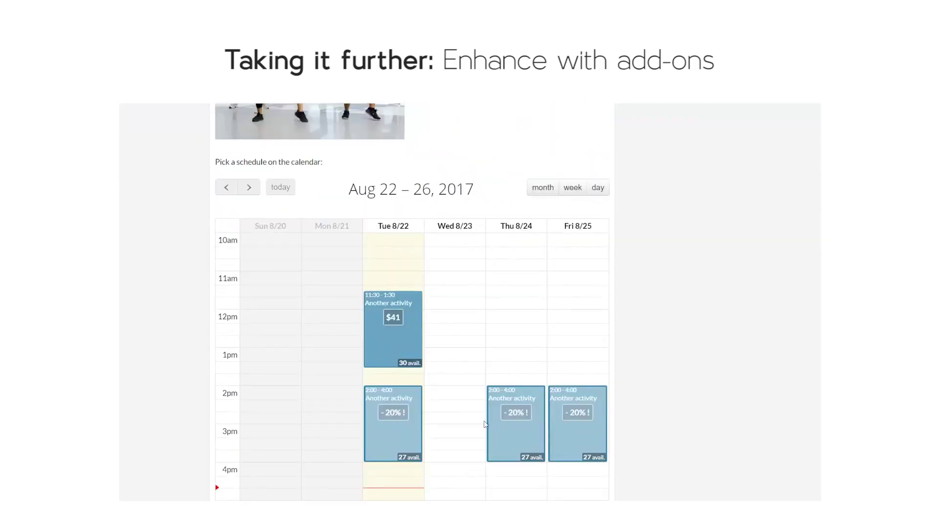
scroll(485, 425, "down", 3)
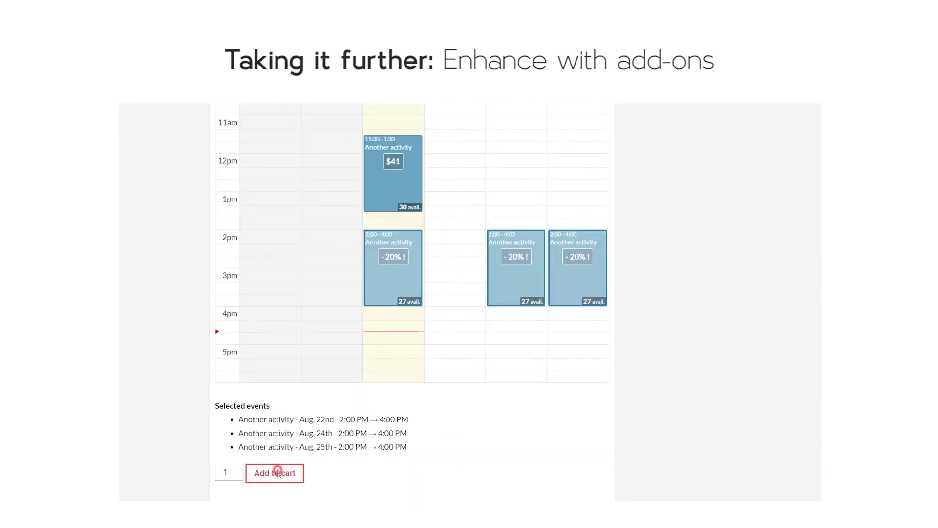
left_click(278, 474)
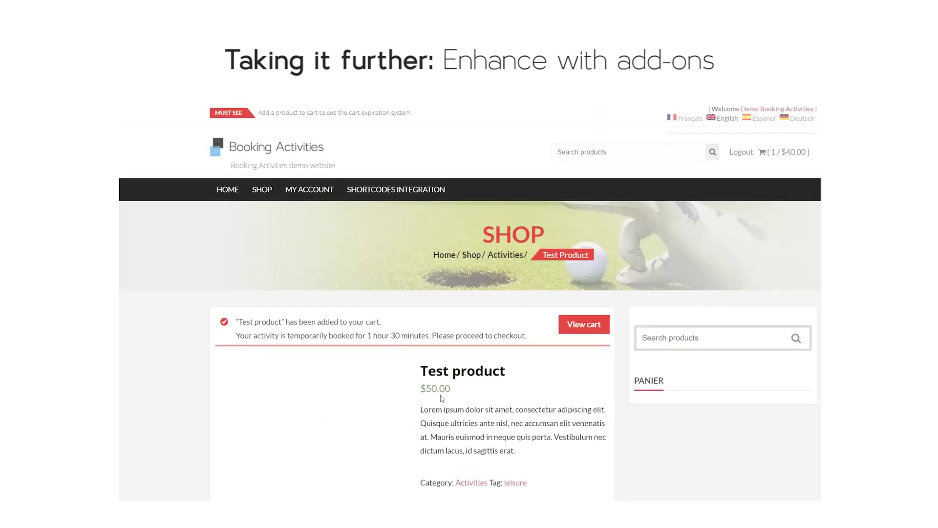
left_click(584, 329)
left_click_drag(559, 258, 603, 260)
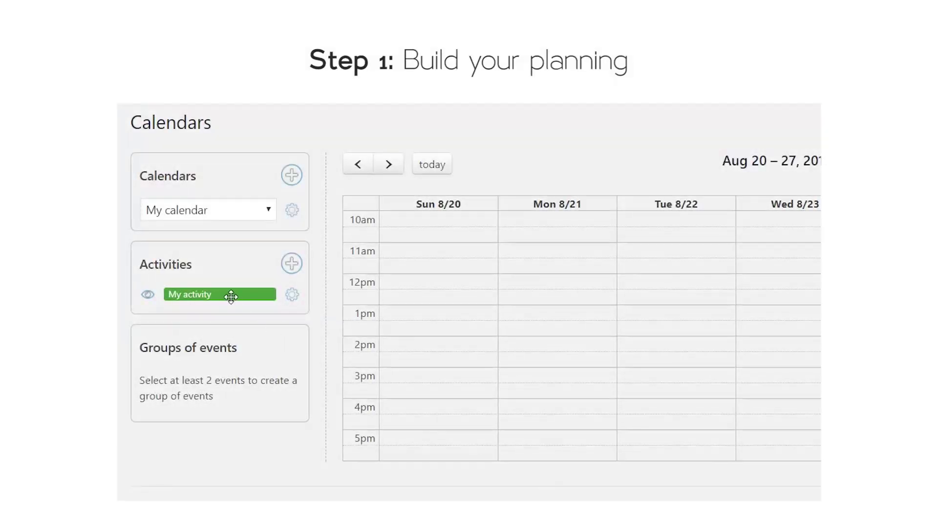
Place a My activity event on My calendar and adjust it to Sun 8/20 from 12:30 to 2:00
left_click_drag(232, 296, 555, 294)
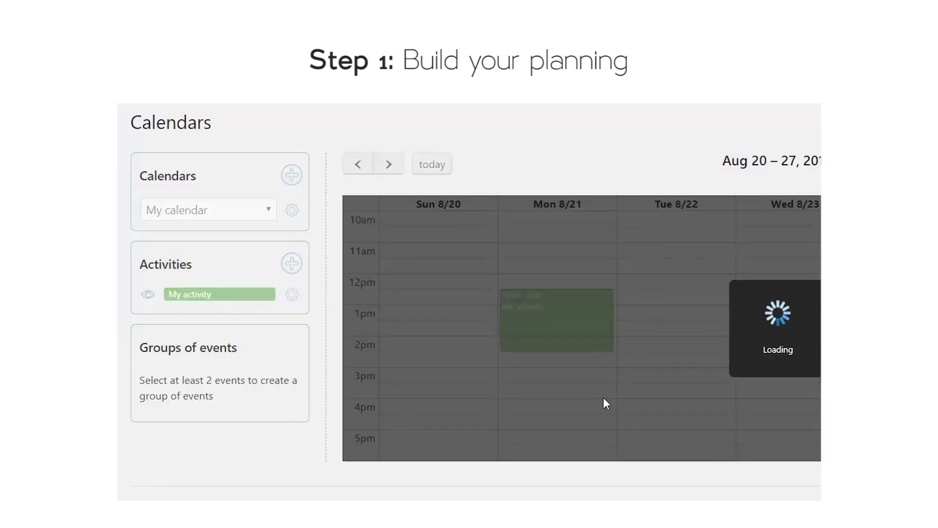
left_click_drag(559, 347, 473, 310)
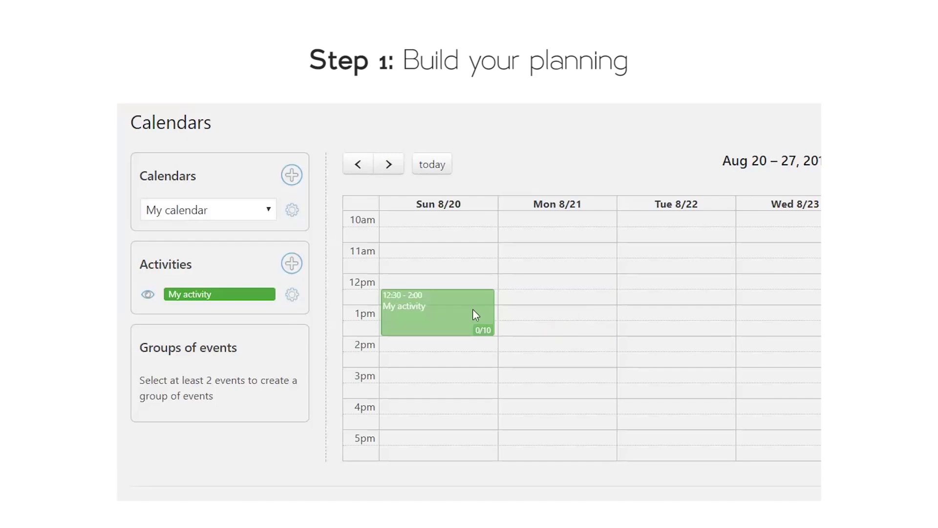